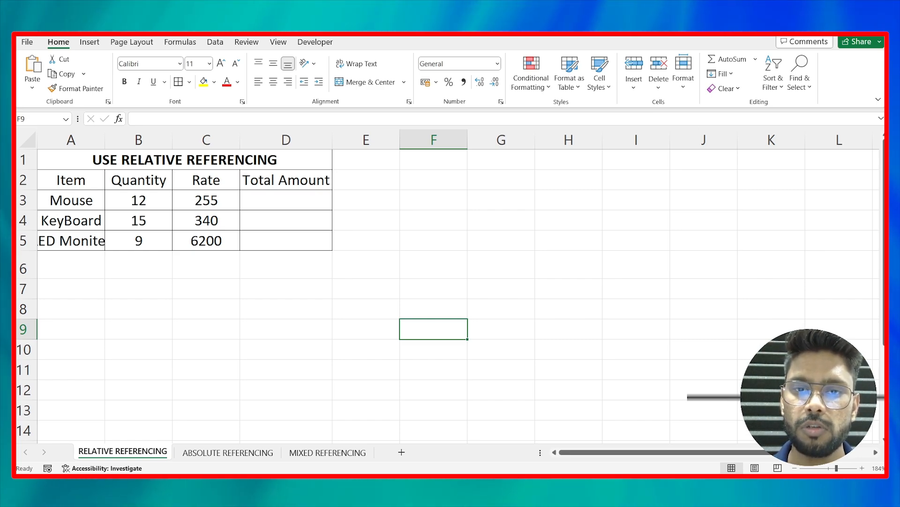
Handwrite the heading "3 type of cell Referencing" beside the table, with numbered entries "1 Relative" and "2 Absolute" beneath it.
{"action": "left_click_drag", "start_coordinate": [411, 173], "coordinate": [416, 187]}
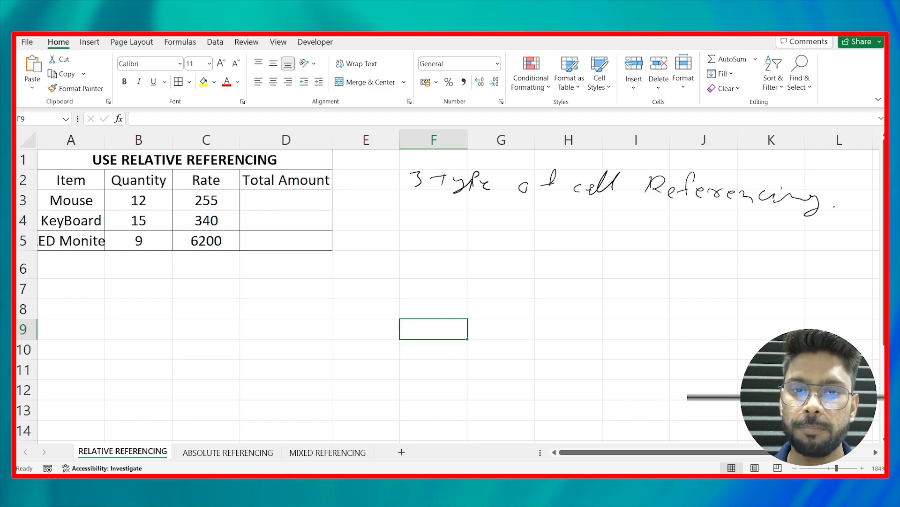
{"action": "mouse_move", "coordinate": [411, 214]}
{"action": "left_mouse_down"}
{"action": "mouse_move", "coordinate": [418, 213]}
{"action": "mouse_move", "coordinate": [408, 209]}
{"action": "left_mouse_up"}
{"action": "mouse_move", "coordinate": [469, 210]}
{"action": "left_mouse_down"}
{"action": "mouse_move", "coordinate": [464, 227]}
{"action": "mouse_move", "coordinate": [482, 224]}
{"action": "left_mouse_up"}
{"action": "left_click_drag", "start_coordinate": [493, 222], "coordinate": [490, 225]}
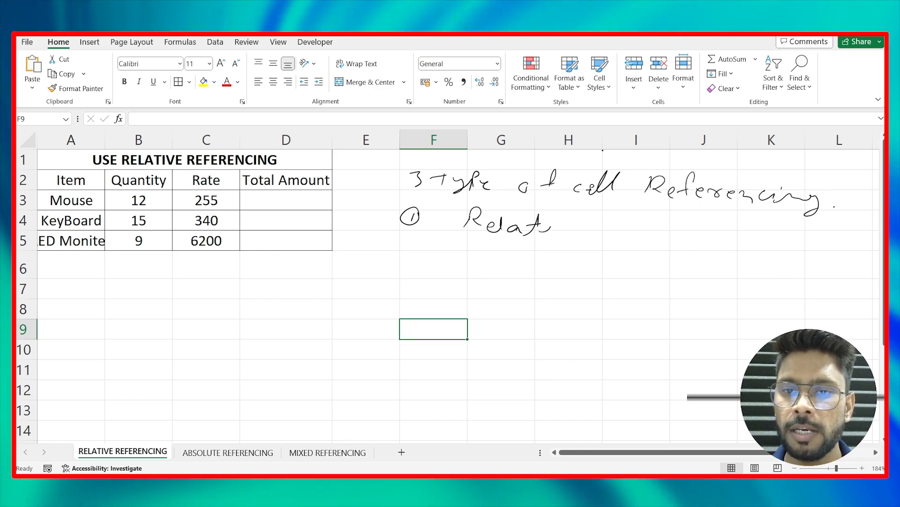
{"action": "left_click_drag", "start_coordinate": [395, 259], "coordinate": [402, 271]}
{"action": "left_click_drag", "start_coordinate": [411, 253], "coordinate": [399, 252]}
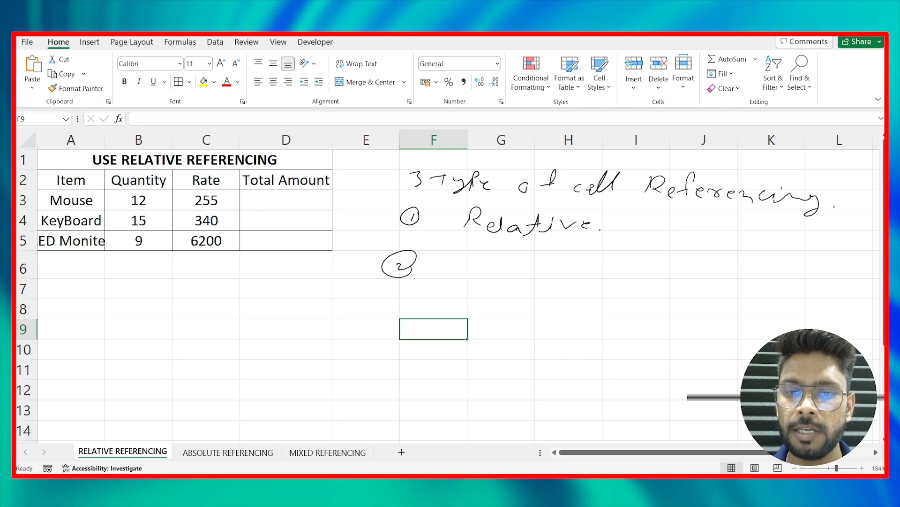
{"action": "mouse_move", "coordinate": [457, 263]}
{"action": "left_mouse_down"}
{"action": "mouse_move", "coordinate": [449, 282]}
{"action": "mouse_move", "coordinate": [491, 282]}
{"action": "left_mouse_up"}
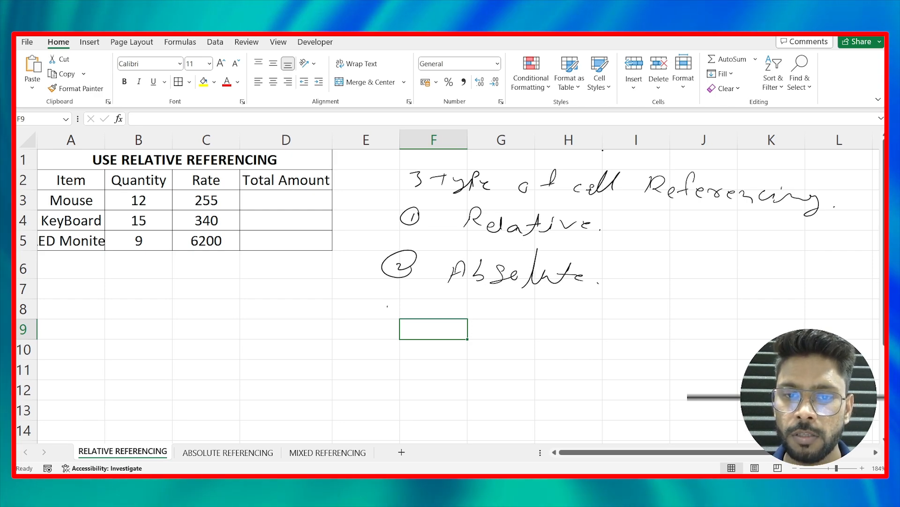
Handwrite "3 Mixed" as the third entry of the cell referencing list, below Absolute.
{"action": "mouse_move", "coordinate": [388, 305]}
{"action": "left_mouse_down"}
{"action": "mouse_move", "coordinate": [393, 317]}
{"action": "mouse_move", "coordinate": [406, 305]}
{"action": "mouse_move", "coordinate": [441, 321]}
{"action": "left_mouse_up"}
{"action": "mouse_move", "coordinate": [444, 307]}
{"action": "left_mouse_down"}
{"action": "mouse_move", "coordinate": [471, 324]}
{"action": "mouse_move", "coordinate": [490, 321]}
{"action": "left_mouse_up"}
{"action": "left_click", "coordinate": [478, 309]}
{"action": "left_click", "coordinate": [505, 324]}
{"action": "mouse_move", "coordinate": [497, 316]}
{"action": "left_mouse_down"}
{"action": "mouse_move", "coordinate": [487, 326]}
{"action": "mouse_move", "coordinate": [515, 322]}
{"action": "left_mouse_up"}
{"action": "left_click_drag", "start_coordinate": [521, 315], "coordinate": [519, 324]}
{"action": "left_click_drag", "start_coordinate": [525, 305], "coordinate": [528, 324]}
{"action": "left_click", "coordinate": [538, 324]}
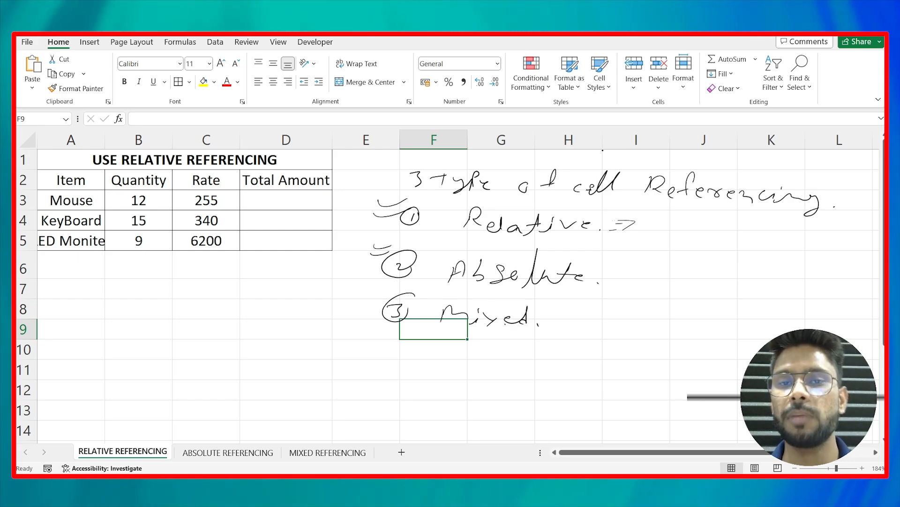
Handwrite a notation example beside each reference type: A3 for Relative, $A$3 for Absolute and $A3 / A$3 for Mixed.
{"action": "mouse_move", "coordinate": [658, 231]}
{"action": "left_mouse_down"}
{"action": "mouse_move", "coordinate": [711, 214]}
{"action": "mouse_move", "coordinate": [720, 229]}
{"action": "mouse_move", "coordinate": [733, 223]}
{"action": "mouse_move", "coordinate": [723, 232]}
{"action": "left_mouse_up"}
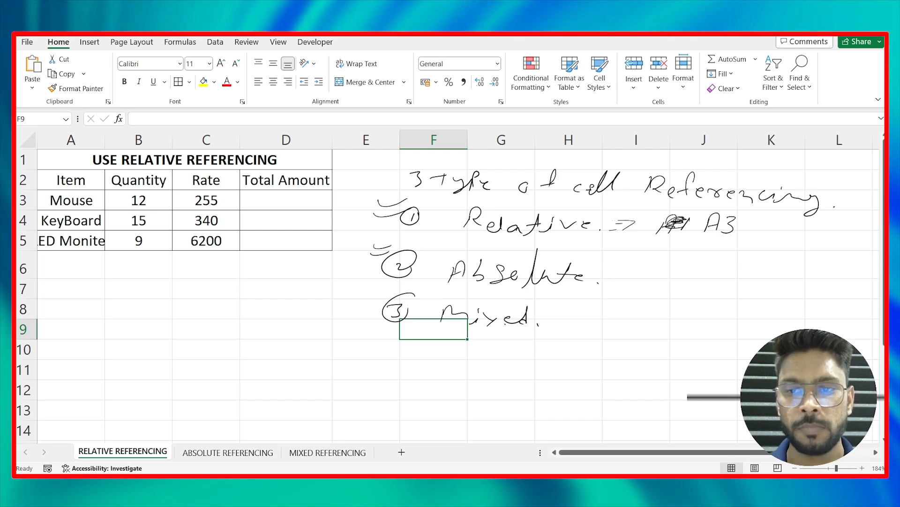
{"action": "left_click_drag", "start_coordinate": [698, 238], "coordinate": [740, 240]}
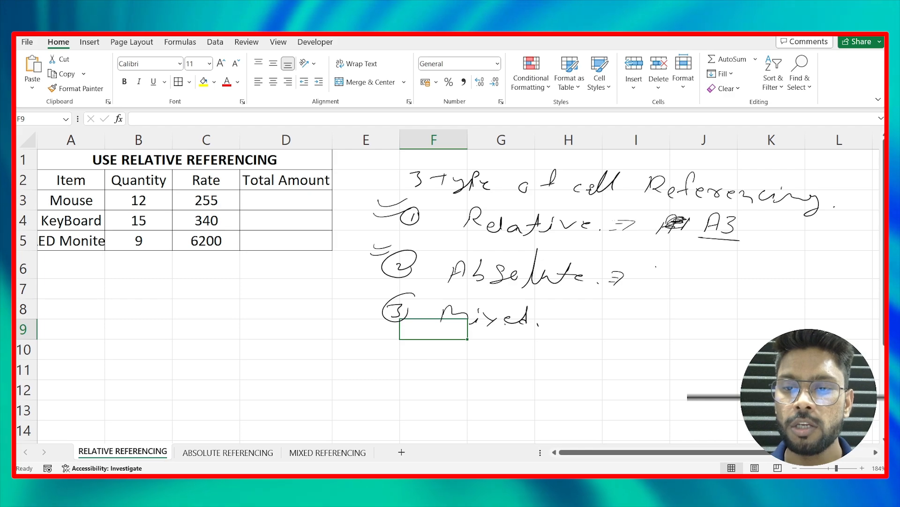
{"action": "mouse_move", "coordinate": [662, 261]}
{"action": "left_mouse_down"}
{"action": "mouse_move", "coordinate": [638, 281]}
{"action": "mouse_move", "coordinate": [669, 283]}
{"action": "left_mouse_up"}
{"action": "left_click_drag", "start_coordinate": [658, 275], "coordinate": [690, 284]}
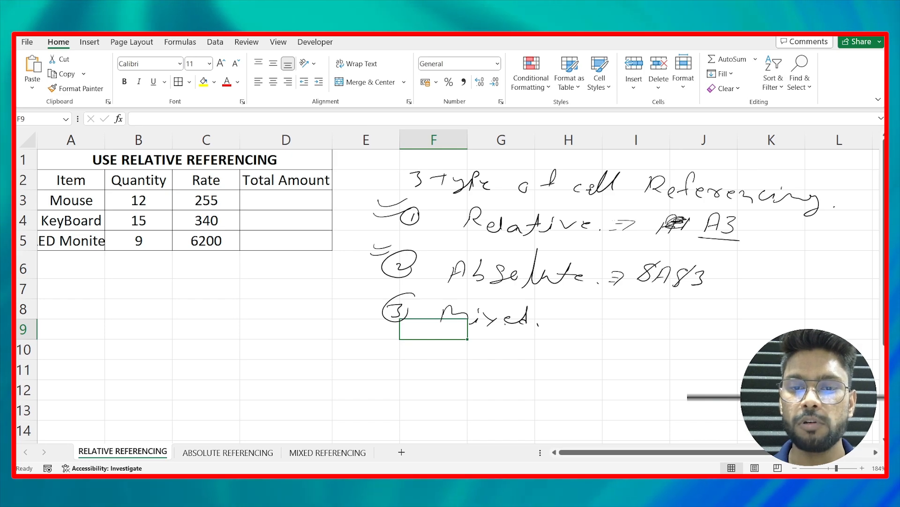
{"action": "left_click_drag", "start_coordinate": [621, 294], "coordinate": [716, 309]}
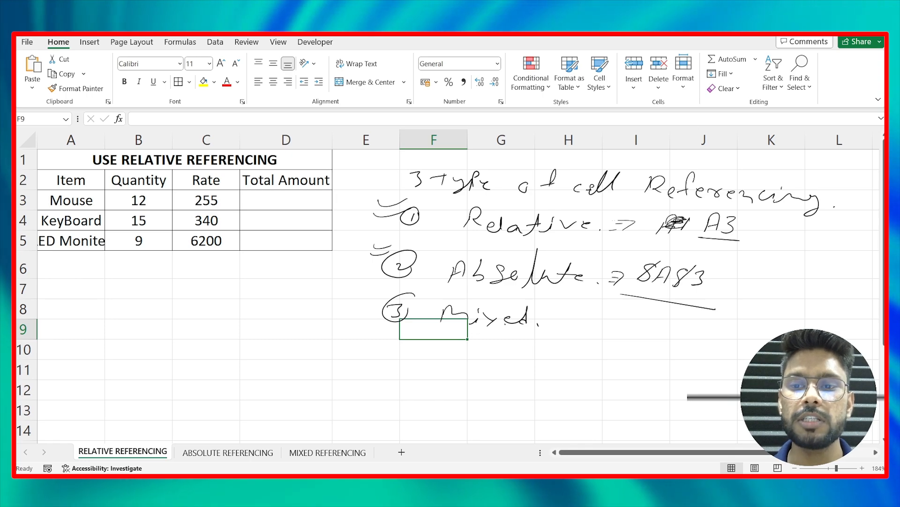
{"action": "left_click_drag", "start_coordinate": [717, 265], "coordinate": [743, 265]}
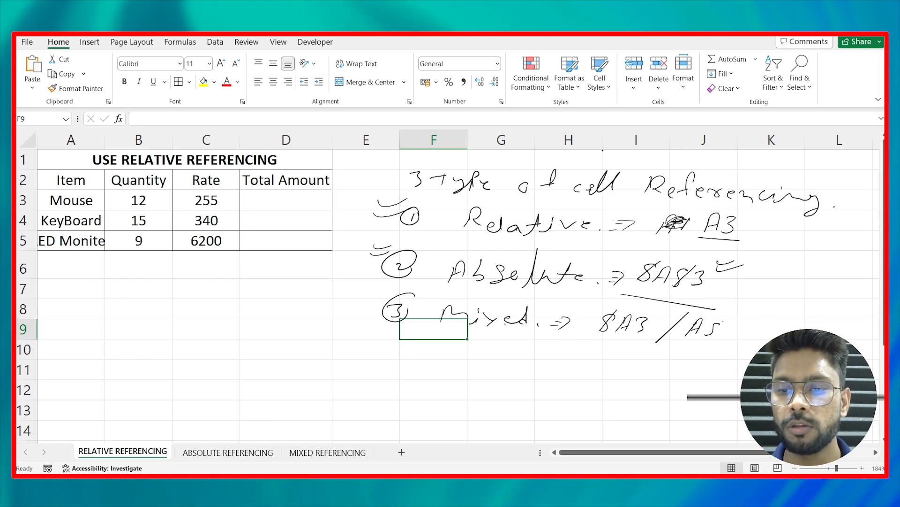
{"action": "mouse_move", "coordinate": [723, 321]}
{"action": "left_mouse_down"}
{"action": "mouse_move", "coordinate": [708, 336]}
{"action": "mouse_move", "coordinate": [731, 338]}
{"action": "mouse_move", "coordinate": [699, 344]}
{"action": "left_mouse_up"}
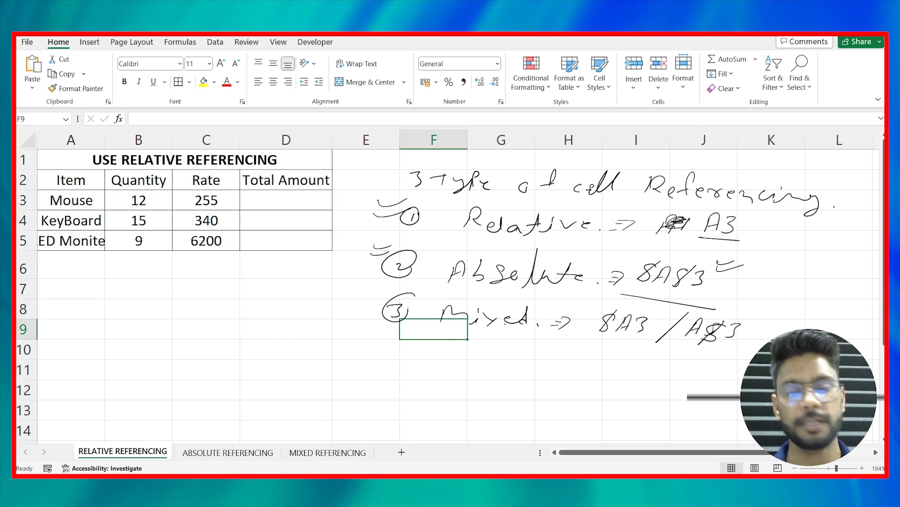
Calculate the Mouse's Total Amount in D3 with =B3*C3 and fill the formula down to D5.
{"action": "left_click", "coordinate": [391, 307]}
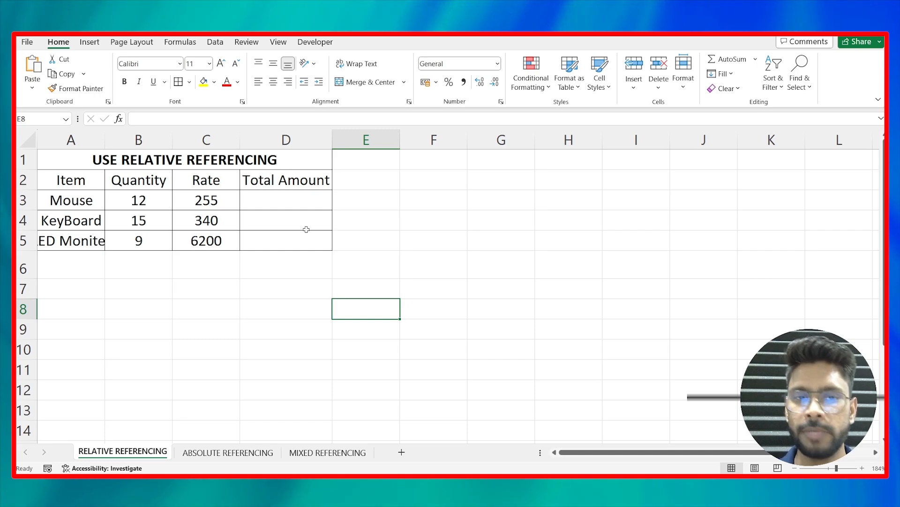
{"action": "left_click", "coordinate": [309, 205]}
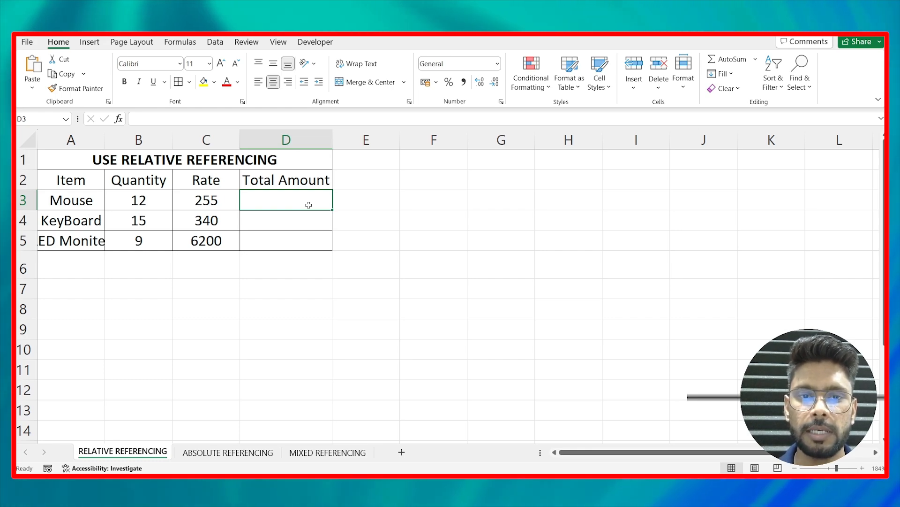
{"action": "type", "text": "="}
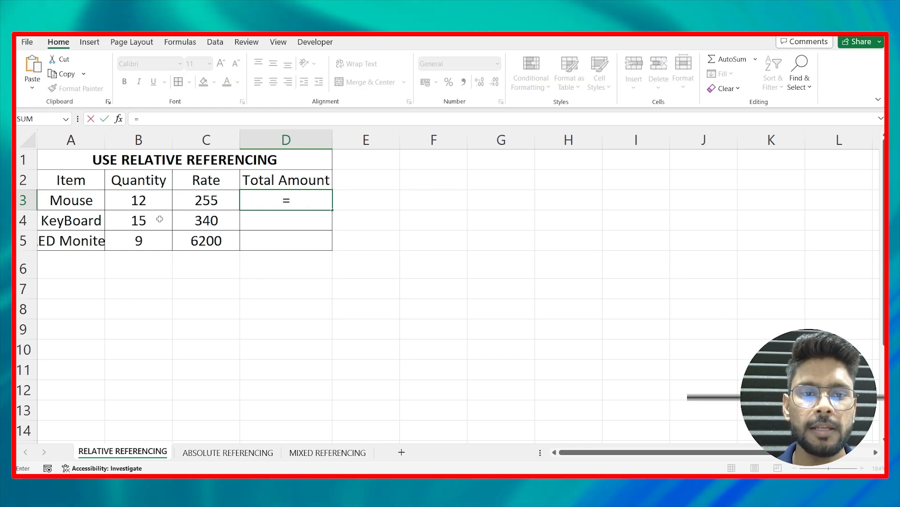
{"action": "left_click", "coordinate": [153, 206]}
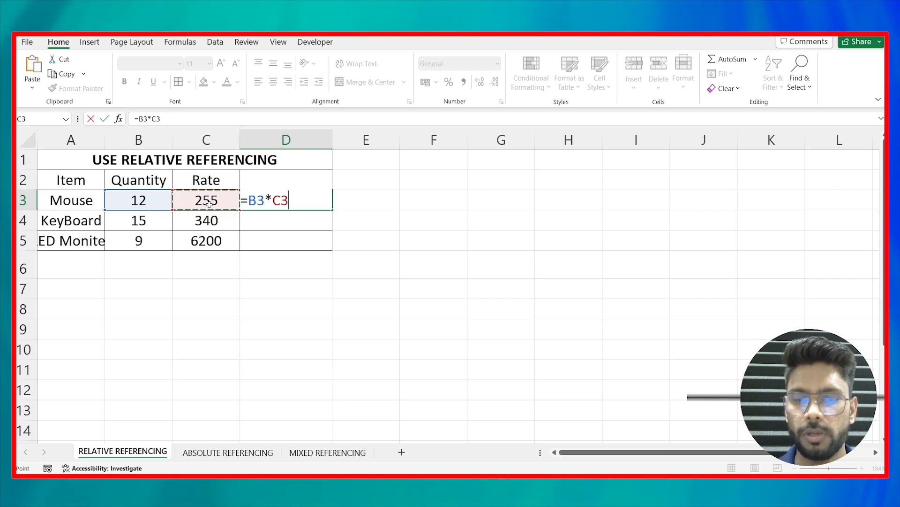
{"action": "key", "text": "Return"}
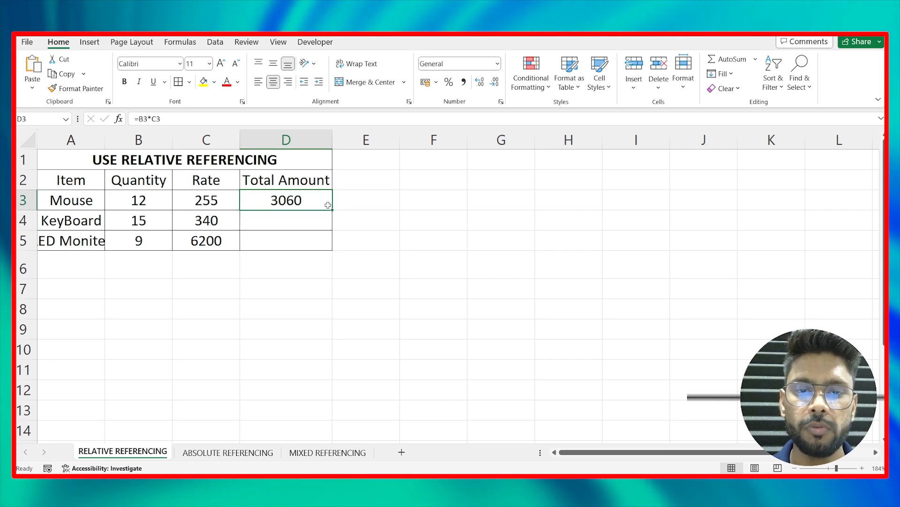
{"action": "left_click_drag", "start_coordinate": [334, 212], "coordinate": [332, 243]}
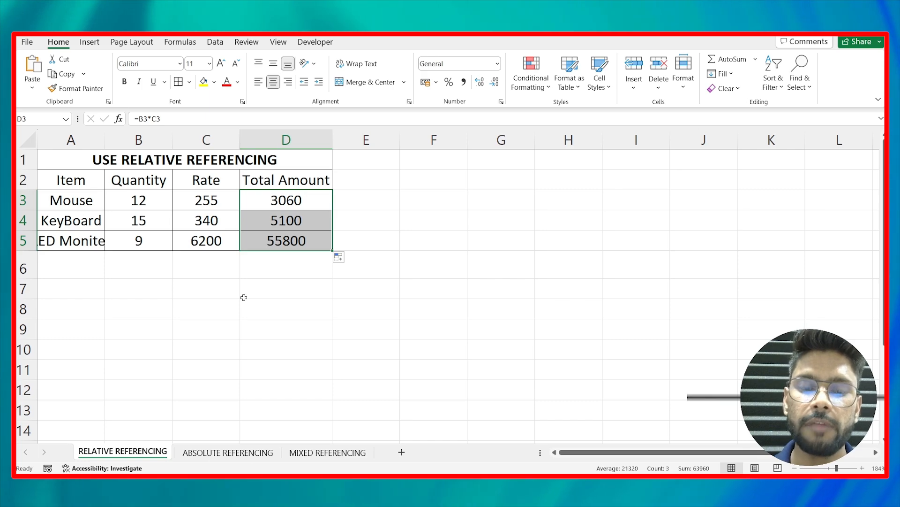
{"action": "left_click", "coordinate": [296, 272]}
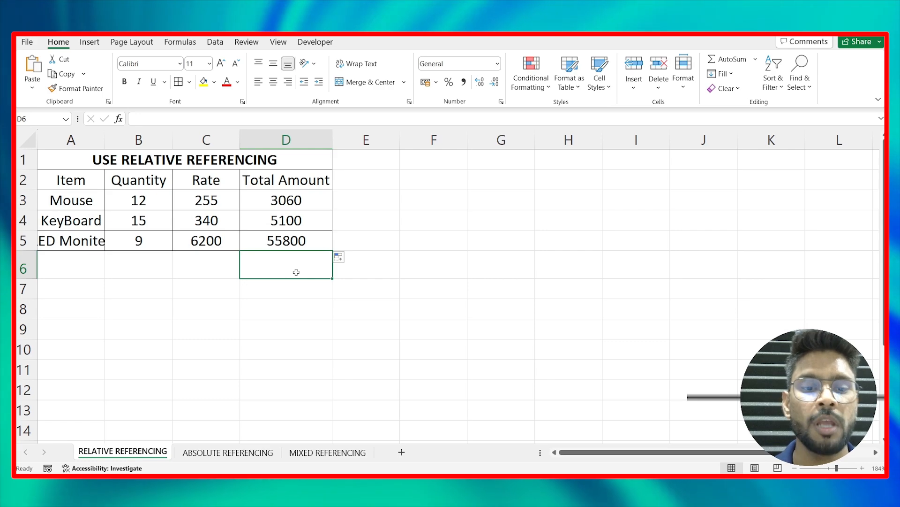
On the ABSOLUTE REFERENCING sheet, calculate the Mouse's Amount in D5 with =B5*C5.
{"action": "left_click", "coordinate": [229, 453]}
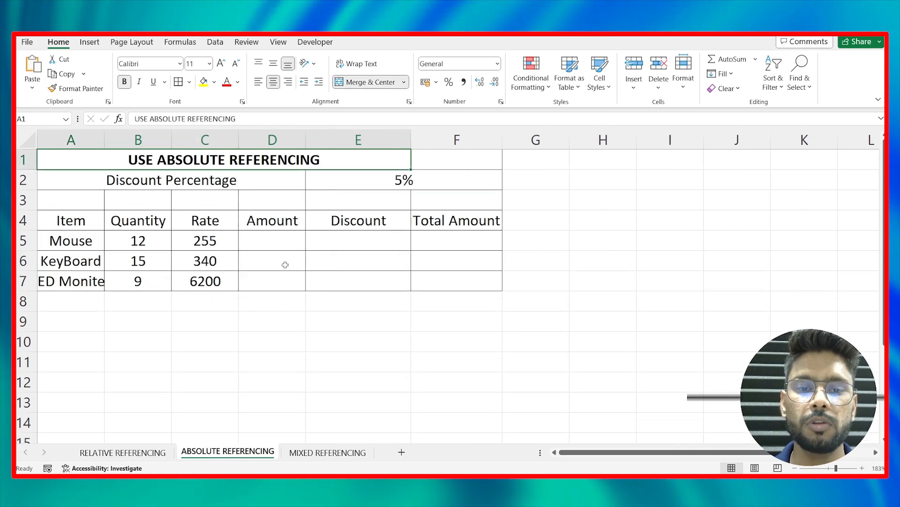
{"action": "left_click", "coordinate": [281, 241]}
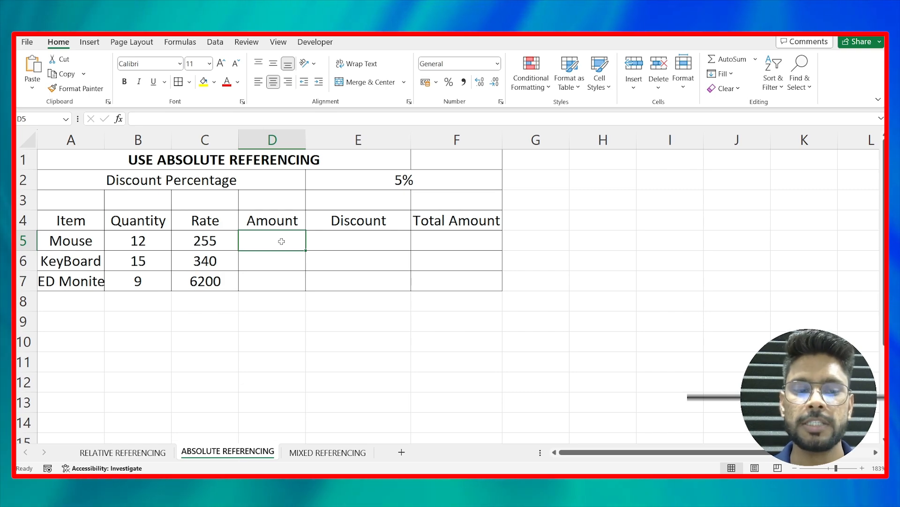
{"action": "type", "text": "=B5"}
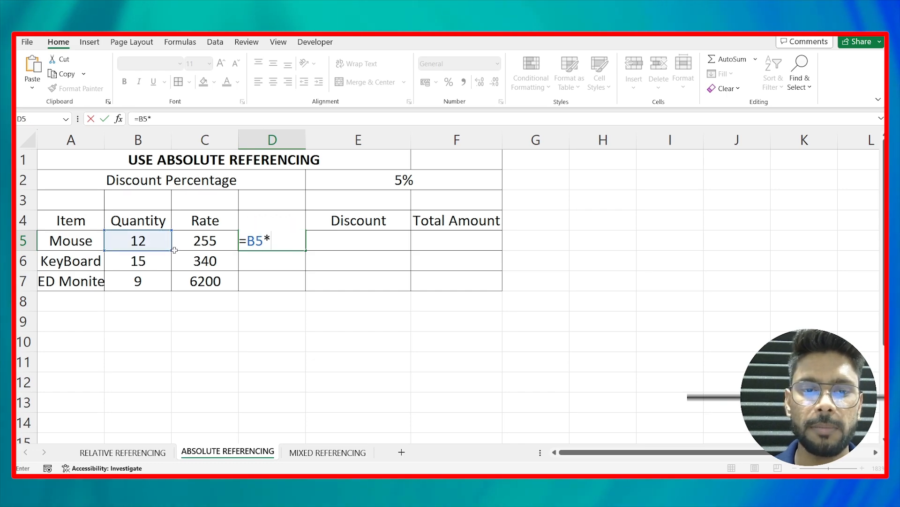
{"action": "type", "text": "*"}
{"action": "left_click", "coordinate": [176, 248]}
{"action": "key", "text": "Return"}
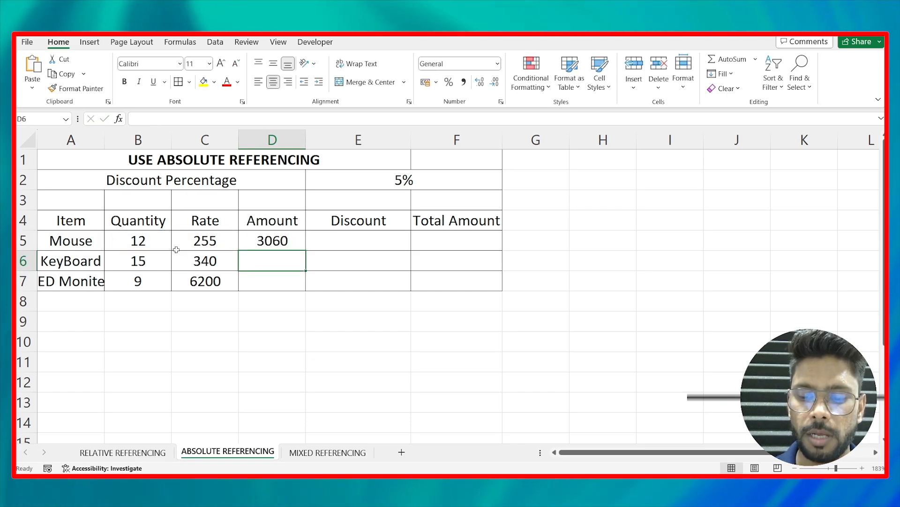
Fill the Amount formula from D5 down through D7.
{"action": "key", "text": "Up"}
{"action": "key", "text": "shift+Down"}
{"action": "key", "text": "shift+Down"}
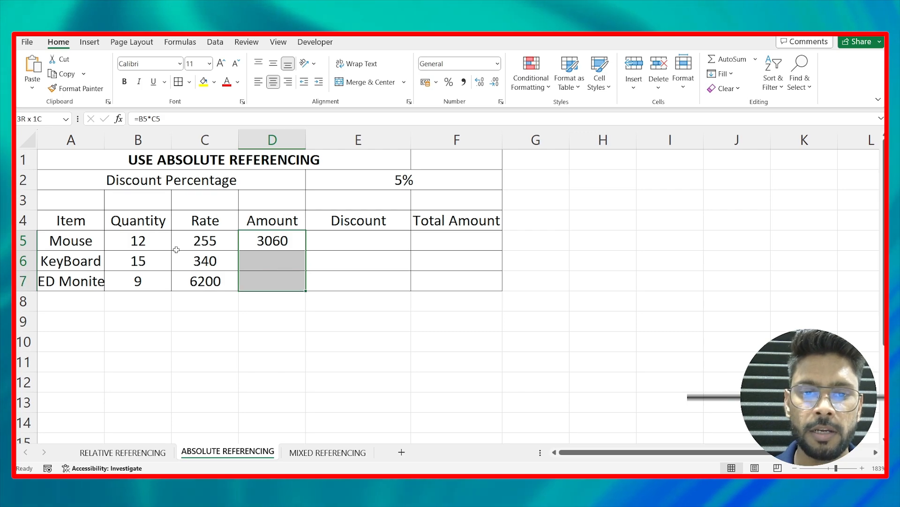
{"action": "key", "text": "ctrl+d"}
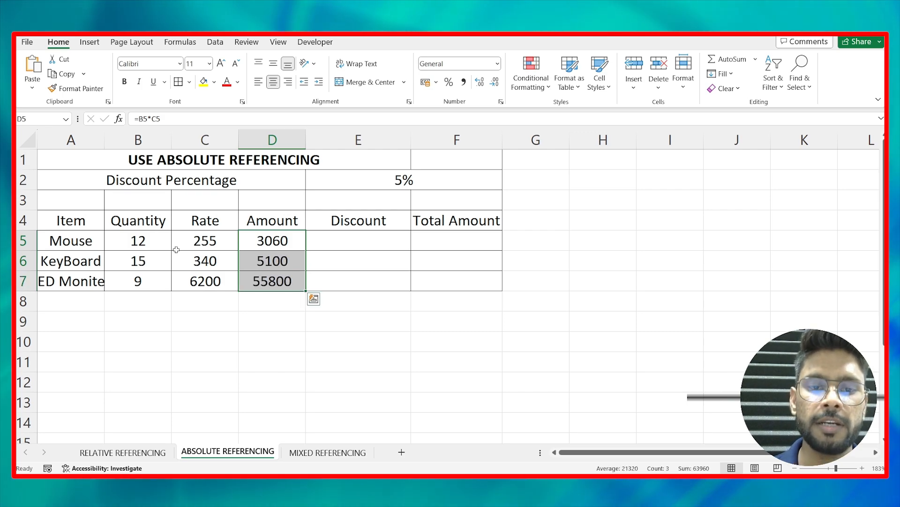
Calculate the Mouse's Discount in E5 with =D5*E2, using the discount percentage cell.
{"action": "left_click", "coordinate": [337, 239]}
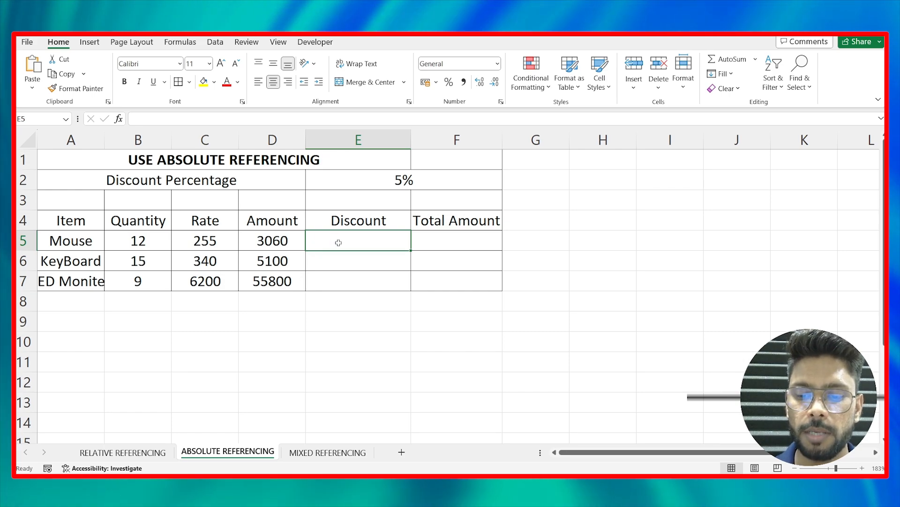
{"action": "type", "text": "="}
{"action": "left_click", "coordinate": [291, 240]}
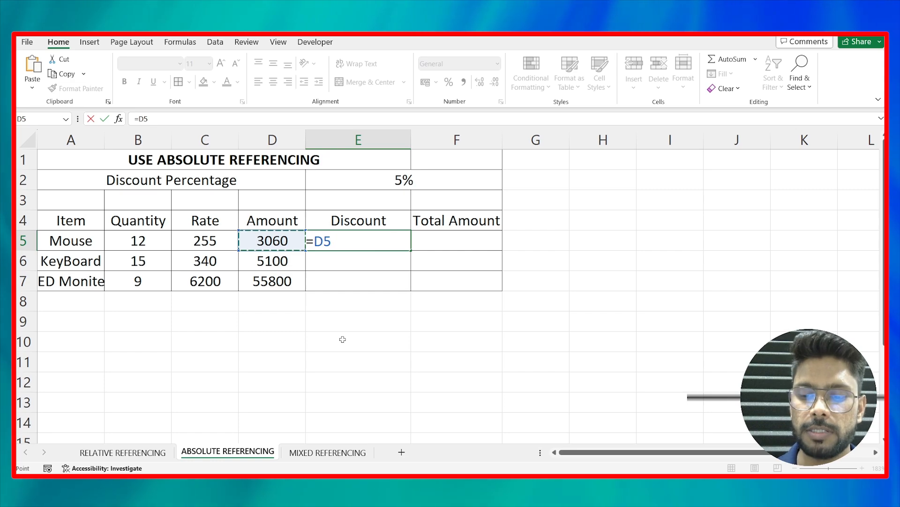
{"action": "type", "text": "*"}
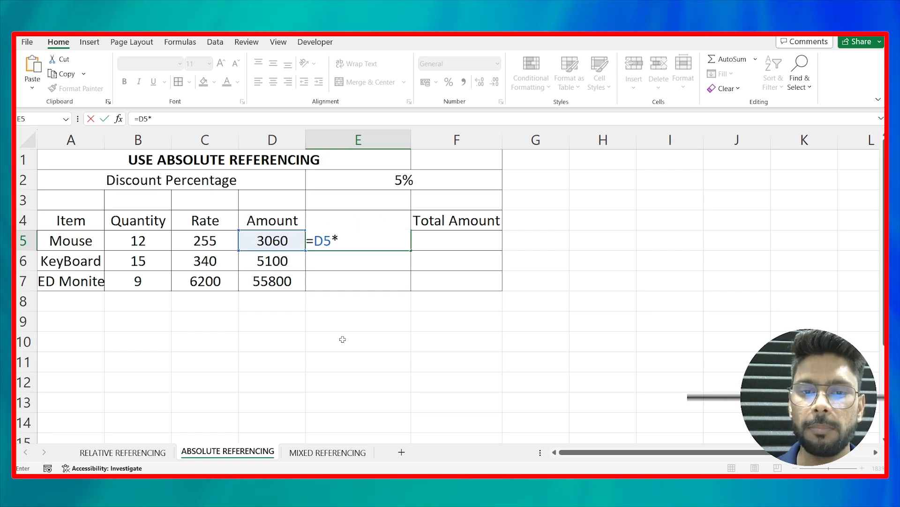
{"action": "left_click", "coordinate": [413, 184]}
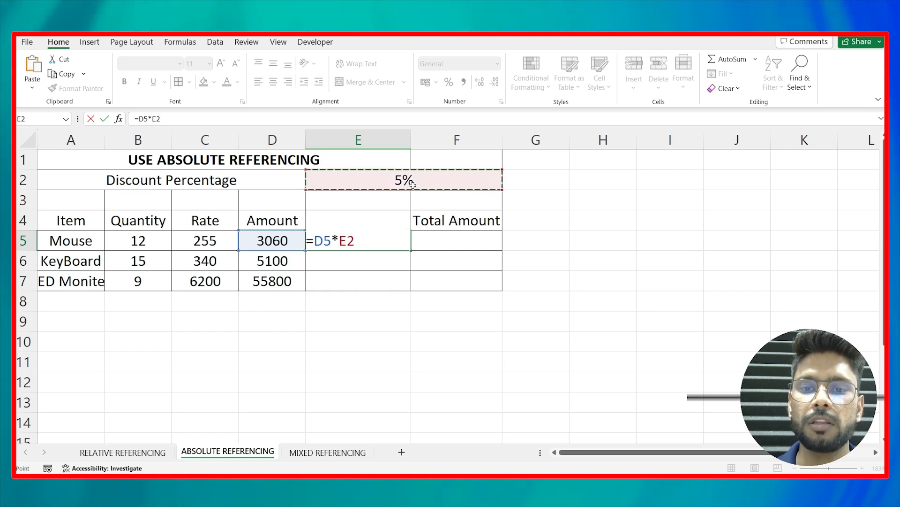
{"action": "key", "text": "Return"}
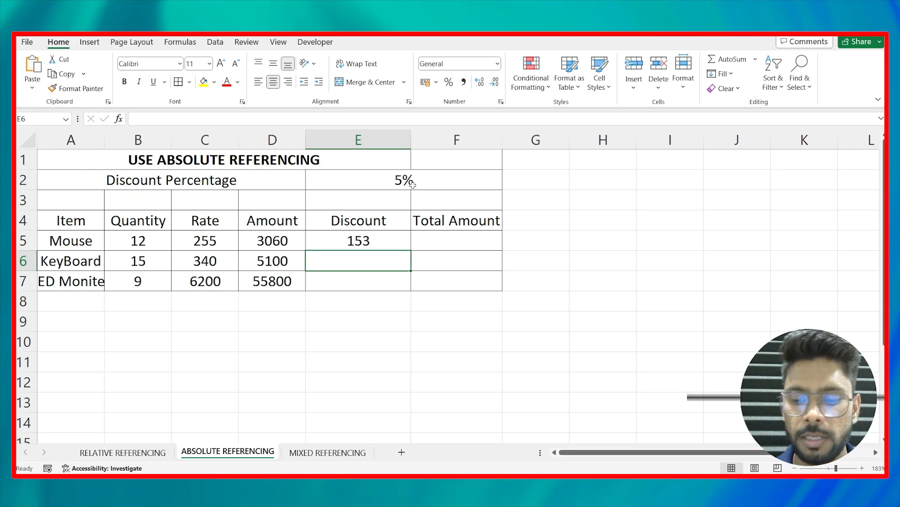
Fill the Discount formula from E5 down through E7.
{"action": "key", "text": "Up"}
{"action": "key", "text": "shift+Down"}
{"action": "key", "text": "shift+Down"}
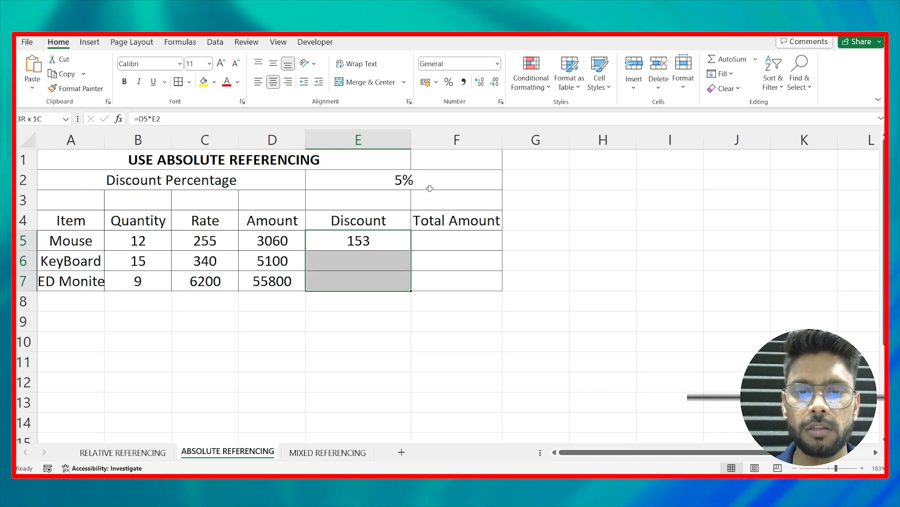
{"action": "key", "text": "ctrl+d"}
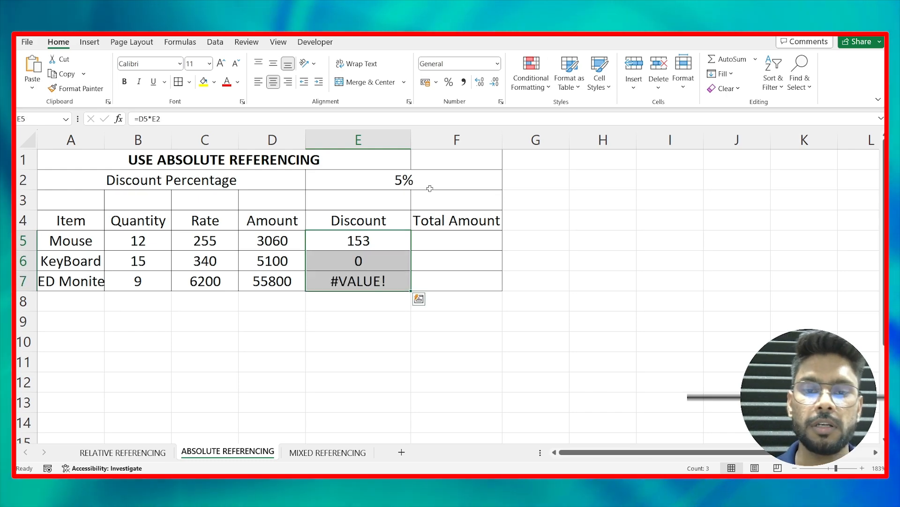
Inspect the filled Discount formulas in E5, E6 and E7 to see which cells each one references.
{"action": "left_click", "coordinate": [372, 265]}
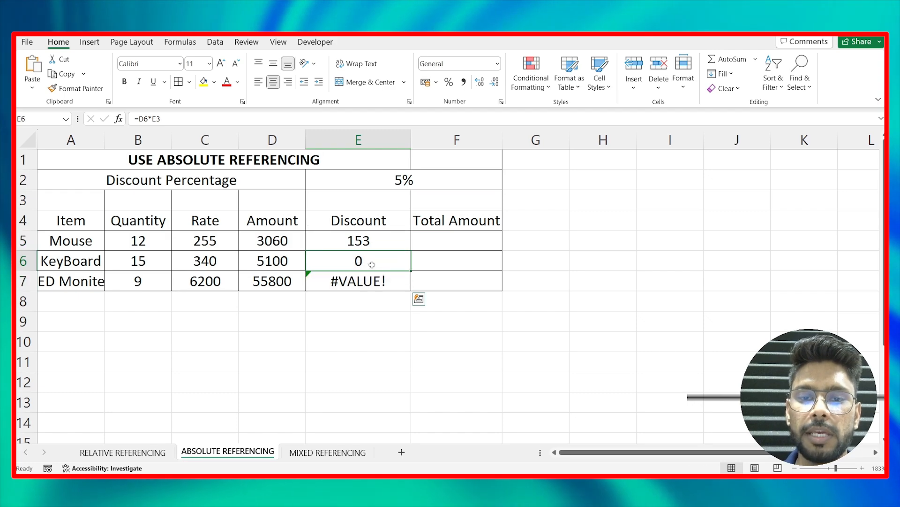
{"action": "left_click", "coordinate": [369, 280]}
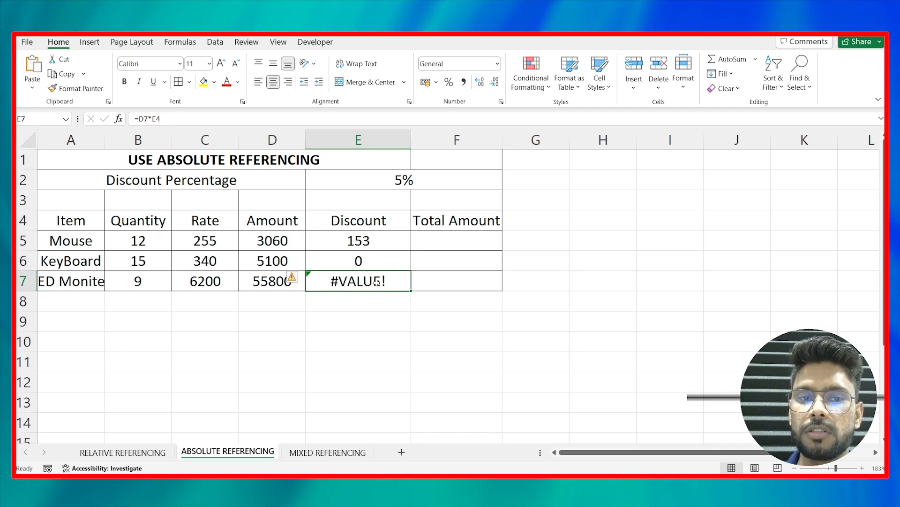
{"action": "double_click", "coordinate": [383, 242]}
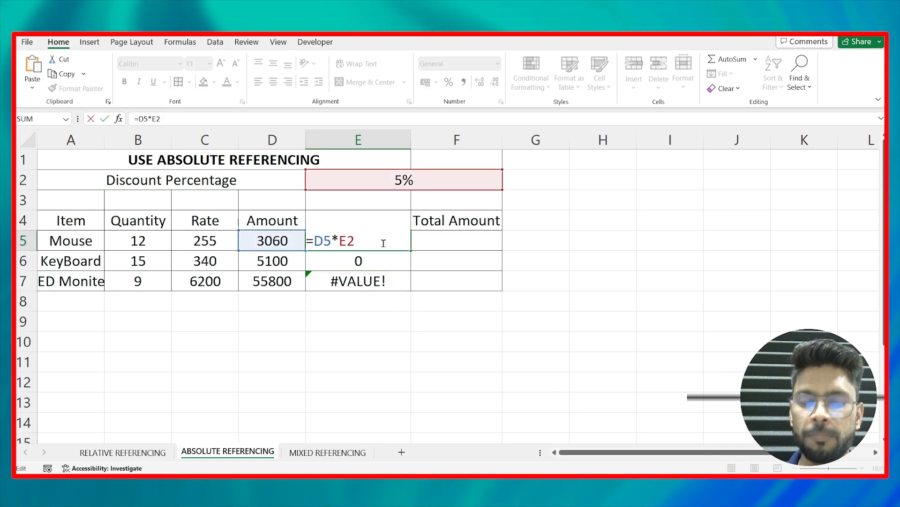
{"action": "key", "text": "Return"}
{"action": "double_click", "coordinate": [376, 255]}
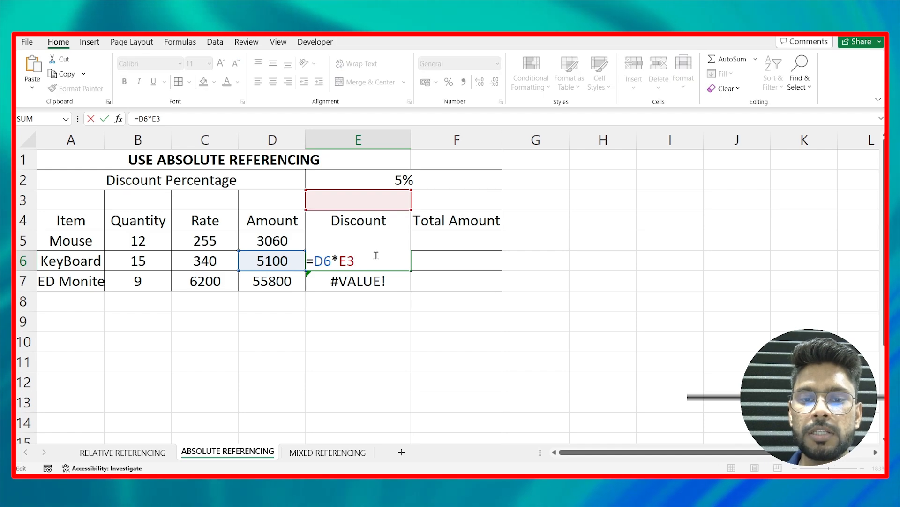
{"action": "key", "text": "Return"}
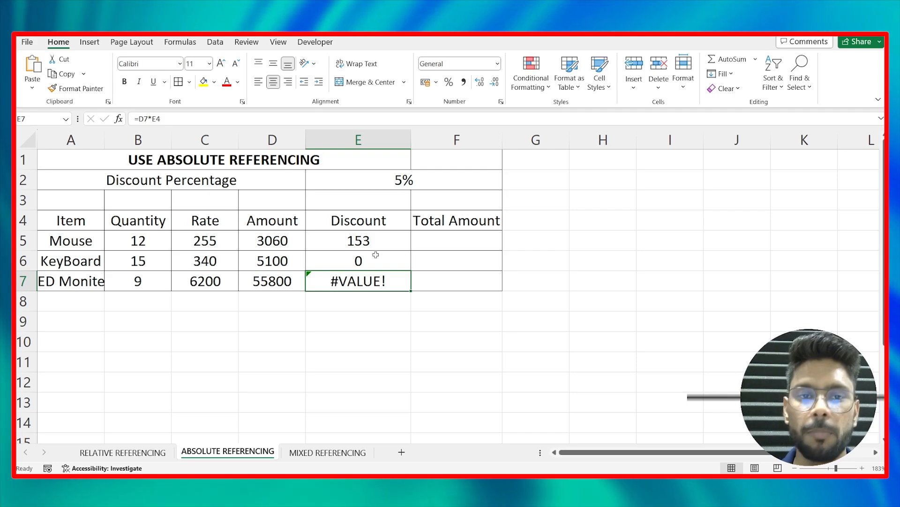
Show all formulas on the sheet, compare the references in the Discount column, and switch back to values.
{"action": "left_click", "coordinate": [189, 44]}
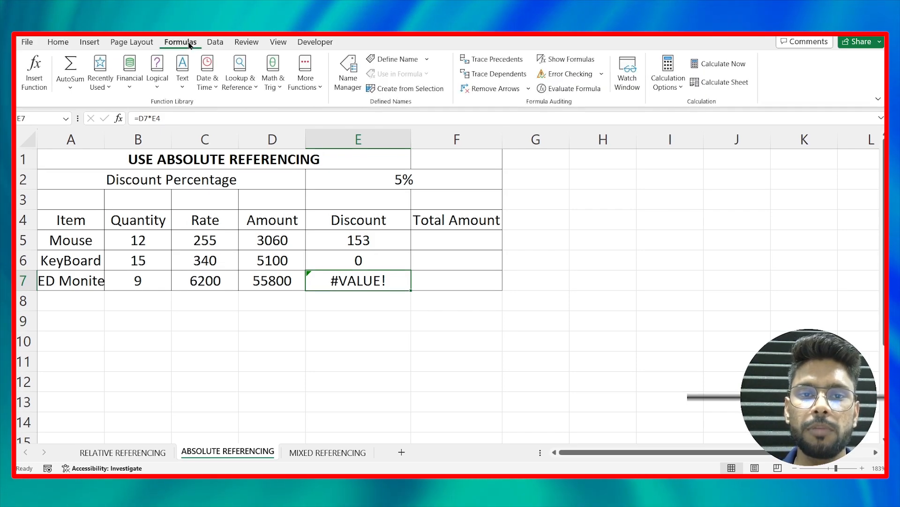
{"action": "left_click", "coordinate": [579, 65]}
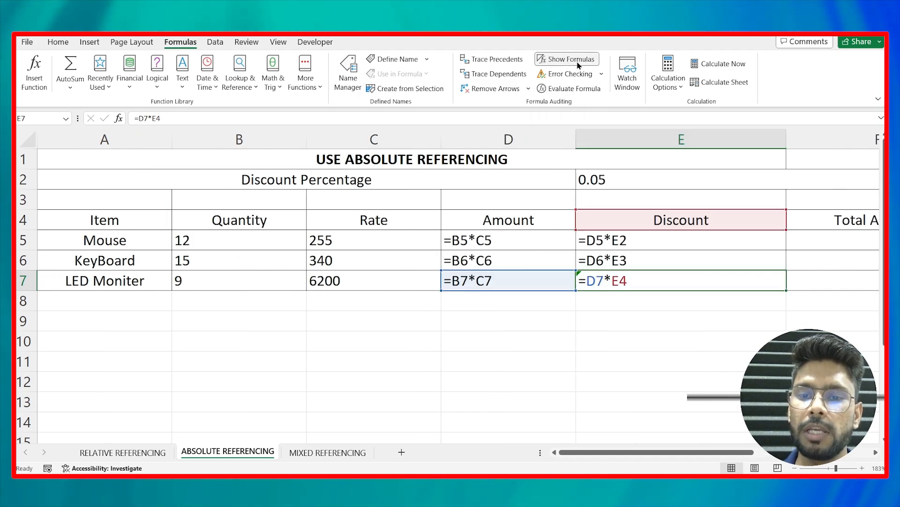
{"action": "scroll", "coordinate": [571, 203], "scroll_direction": "right", "scroll_amount": 1}
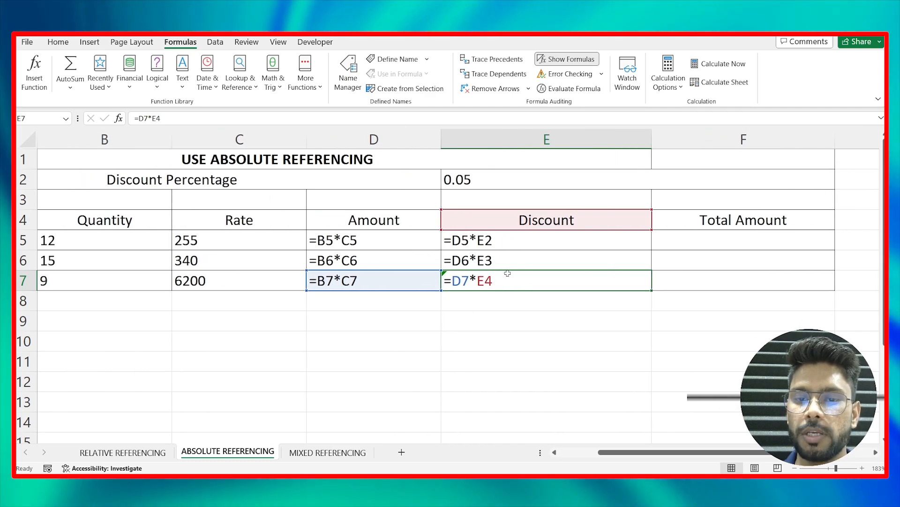
{"action": "left_click", "coordinate": [507, 244]}
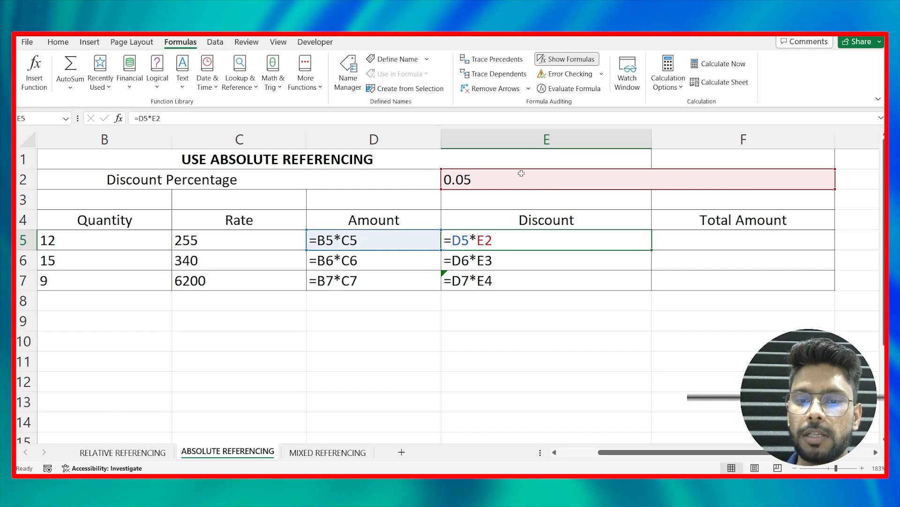
{"action": "left_click", "coordinate": [507, 258]}
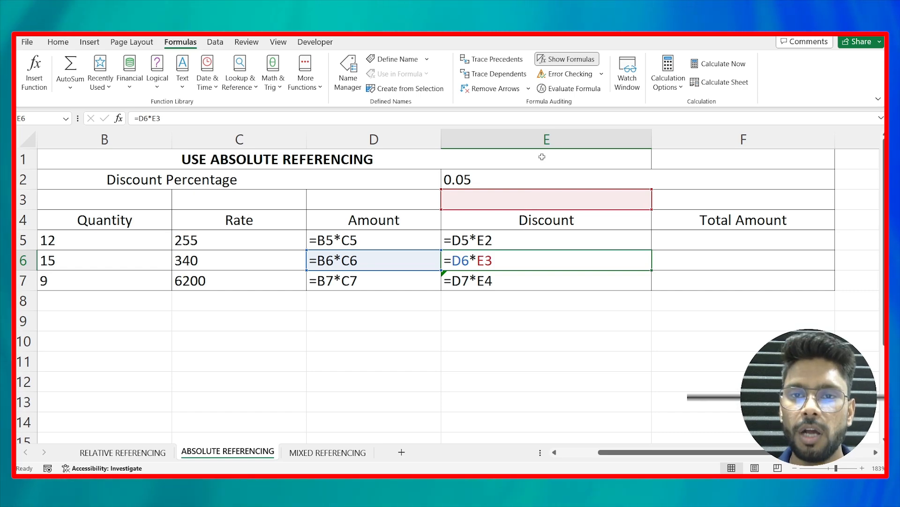
{"action": "left_click", "coordinate": [570, 59]}
Clear the Discount formulas from E5 through E7.
{"action": "left_click_drag", "start_coordinate": [318, 243], "coordinate": [297, 285]}
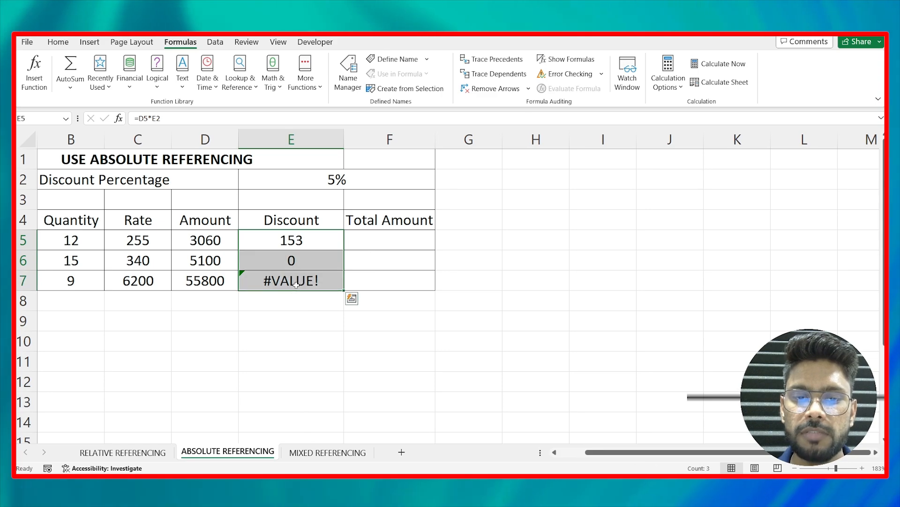
{"action": "key", "text": "Delete"}
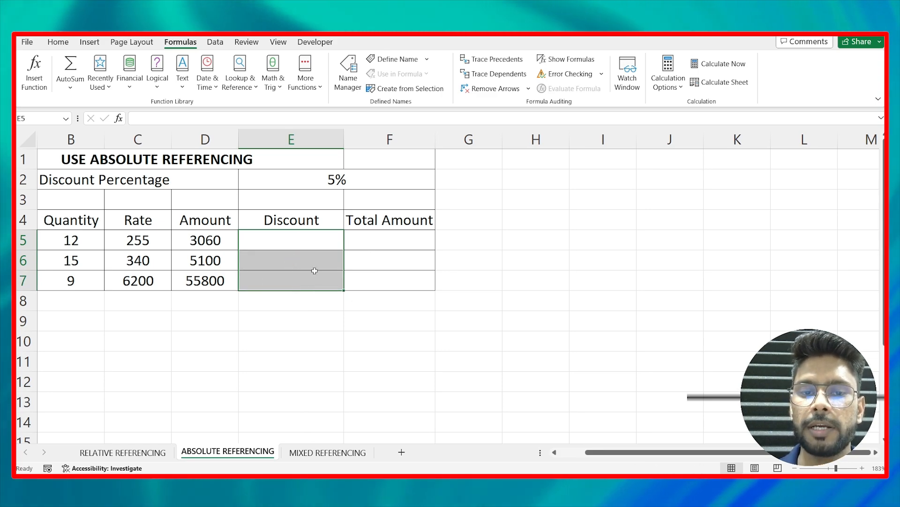
Calculate the Mouse's Discount in E5 with =D5*$E$2, locking the discount percentage cell, and fill it down through E7.
{"action": "left_click", "coordinate": [313, 272]}
{"action": "left_click", "coordinate": [314, 243]}
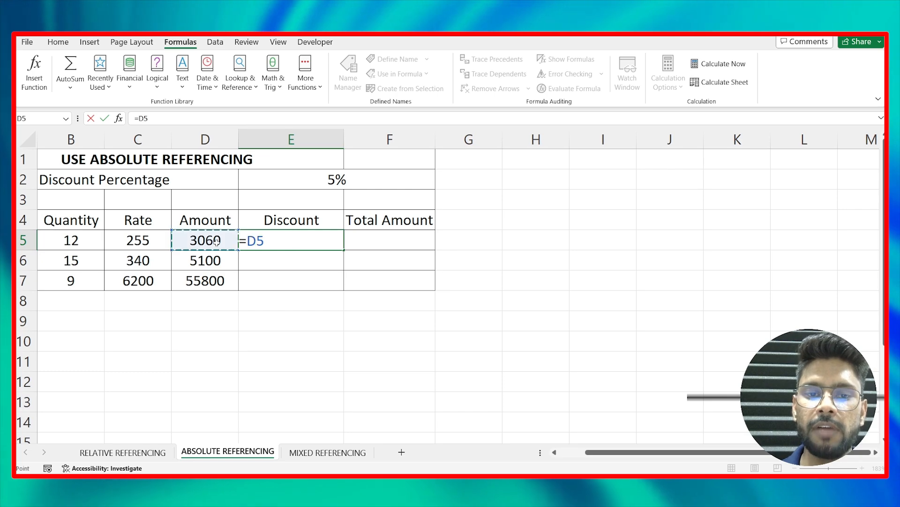
{"action": "type", "text": "*"}
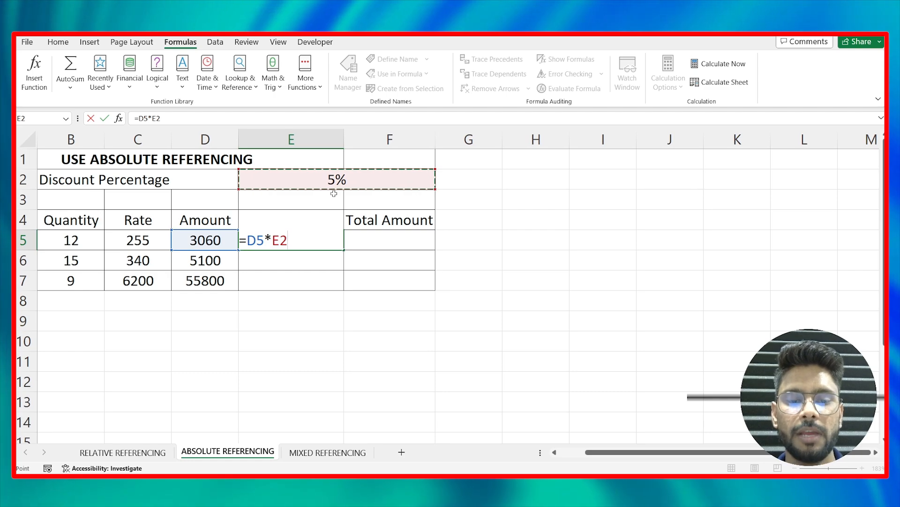
{"action": "key", "text": "F4"}
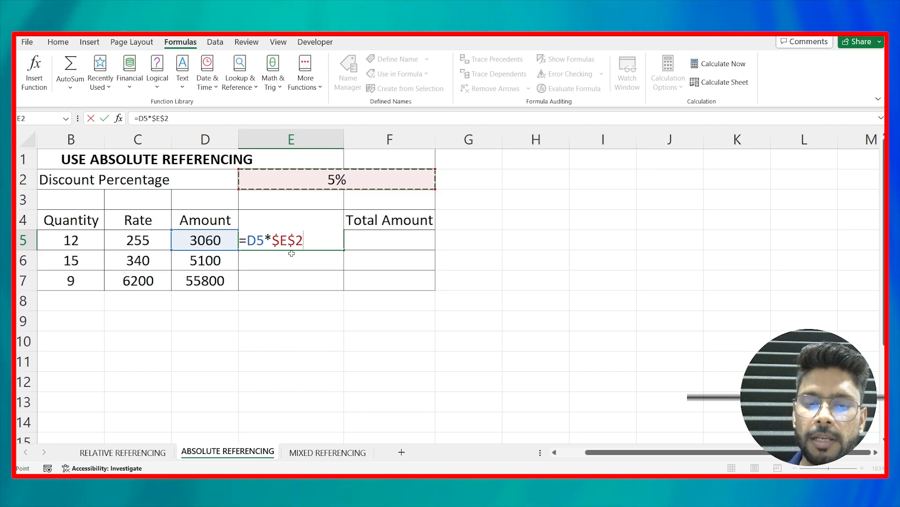
{"action": "key", "text": "Return"}
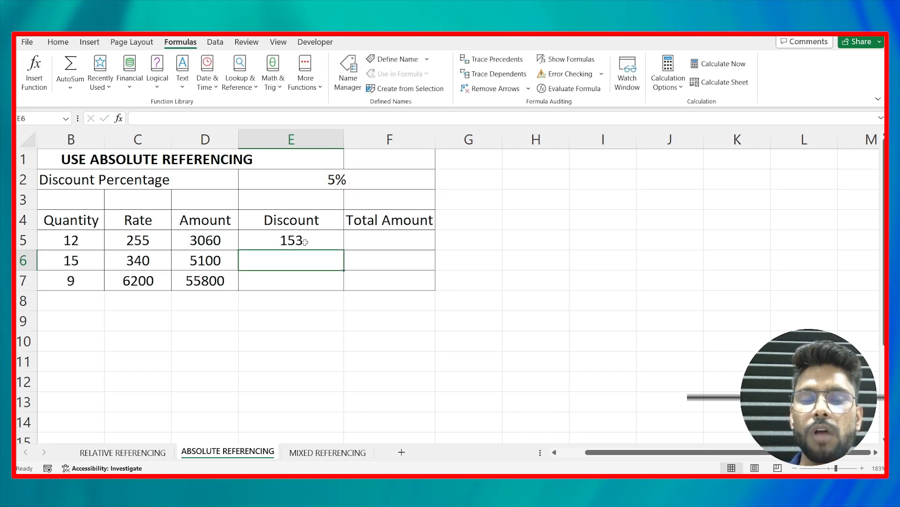
{"action": "left_click", "coordinate": [305, 241]}
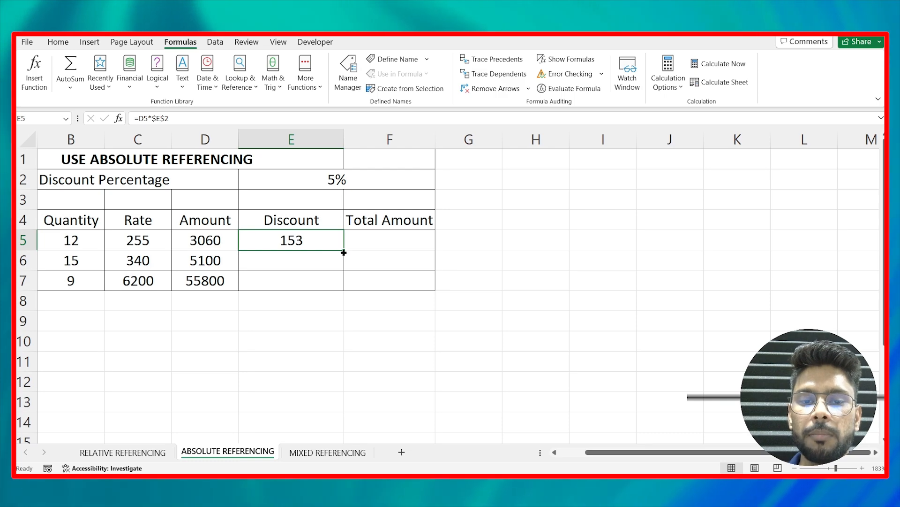
{"action": "left_click_drag", "start_coordinate": [344, 253], "coordinate": [342, 283]}
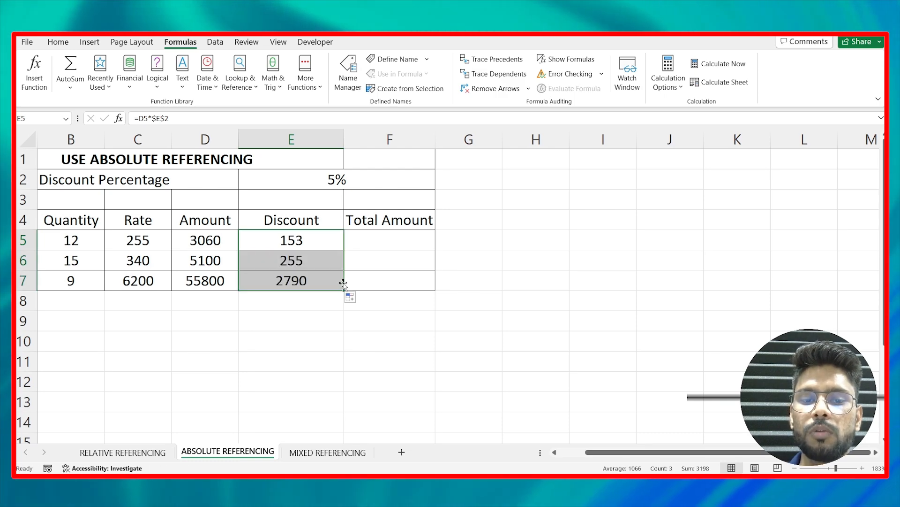
Show formulas again to check the locked percentage reference in the Discount column, and return to the value display.
{"action": "left_click", "coordinate": [307, 271]}
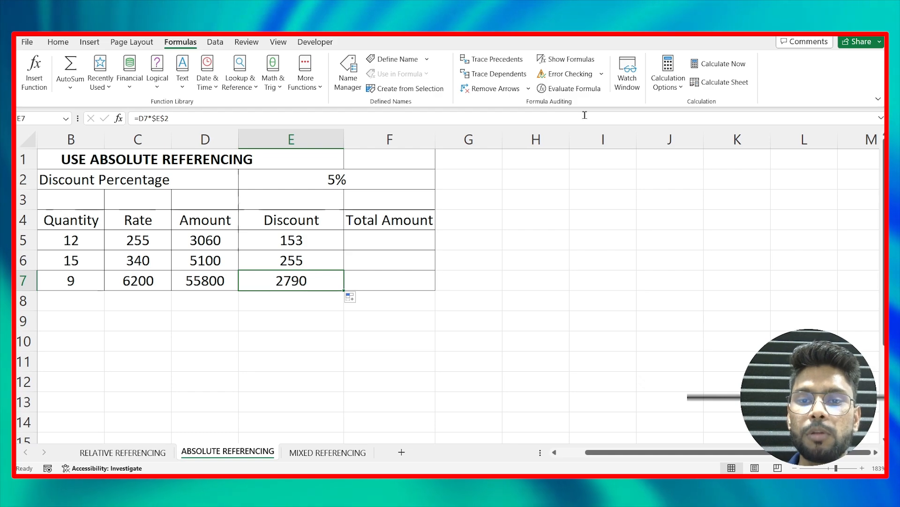
{"action": "left_click", "coordinate": [568, 60]}
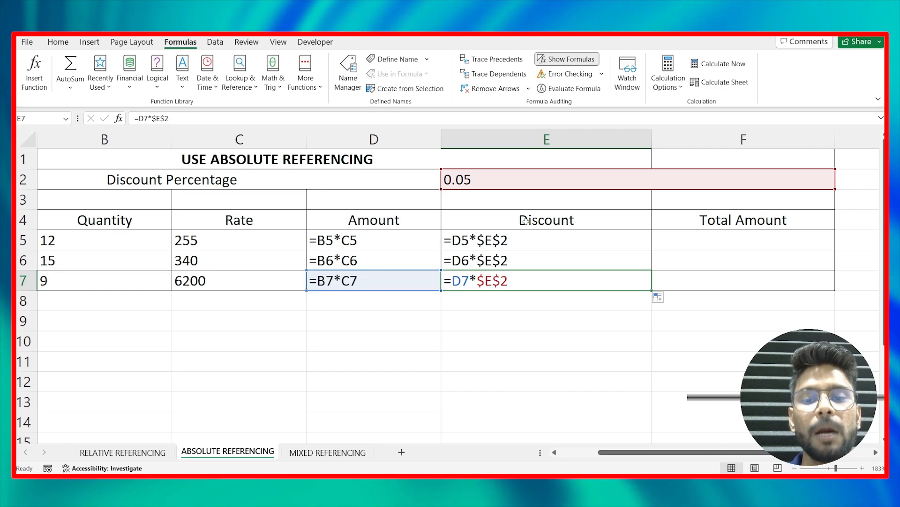
{"action": "left_click", "coordinate": [573, 63]}
Calculate the Mouse's Total Amount in F5 with =D5-E5.
{"action": "left_click", "coordinate": [400, 238]}
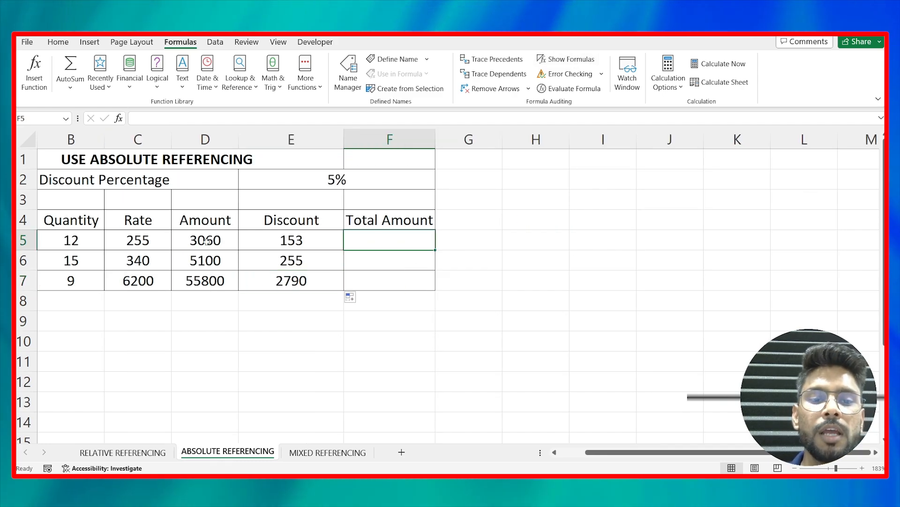
{"action": "type", "text": "=D5"}
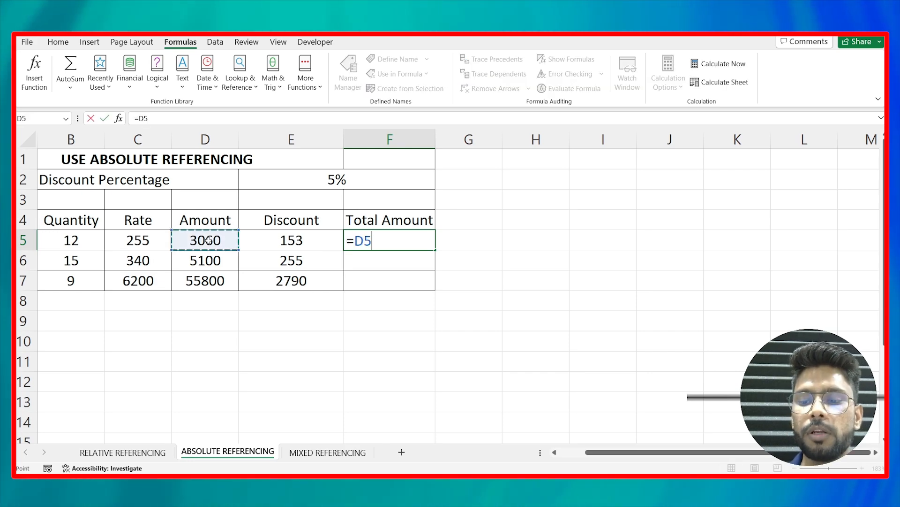
{"action": "type", "text": "-"}
{"action": "left_click", "coordinate": [248, 242]}
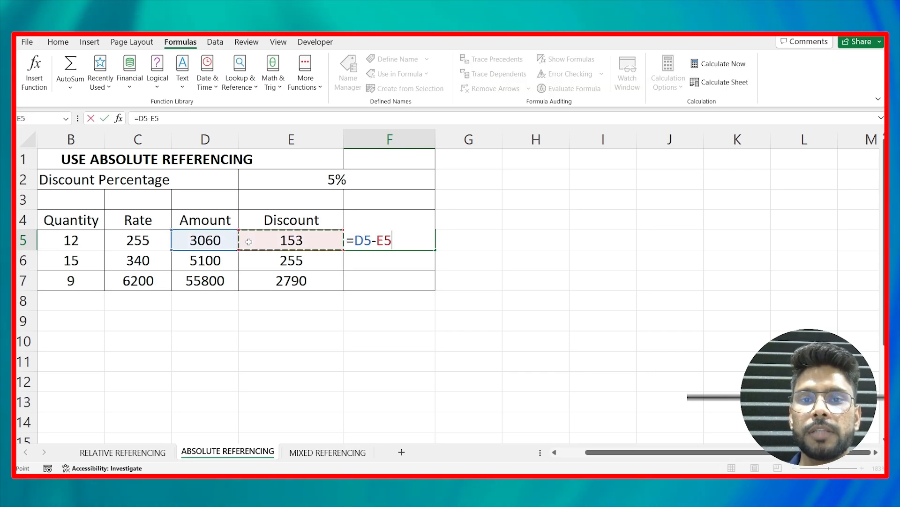
{"action": "key", "text": "Return"}
Fill the Total Amount formula from F5 down through F7.
{"action": "key", "text": "Up"}
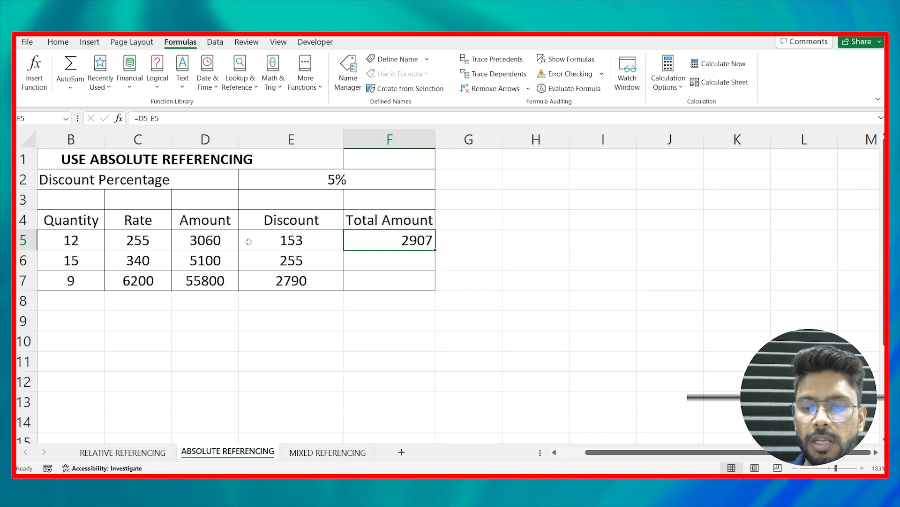
{"action": "key", "text": "shift+Down"}
{"action": "key", "text": "shift+Down"}
{"action": "key", "text": "ctrl+d"}
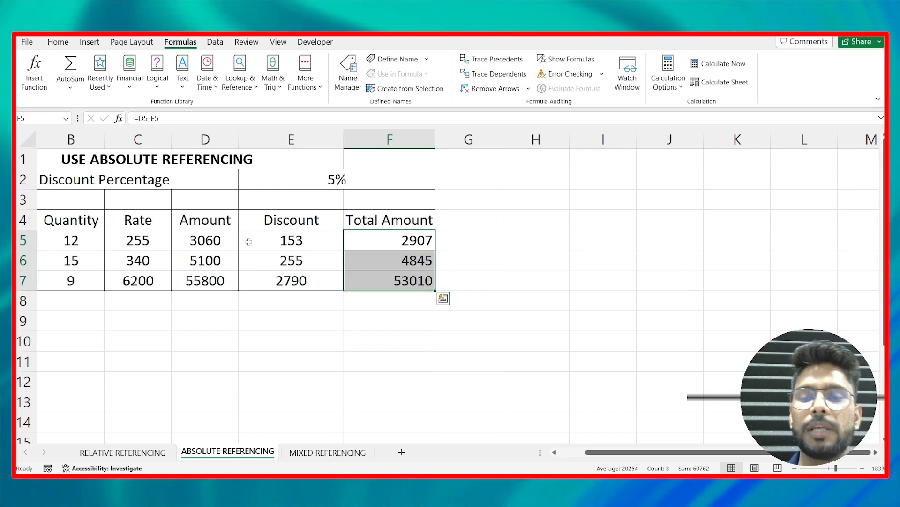
{"action": "left_click", "coordinate": [336, 253]}
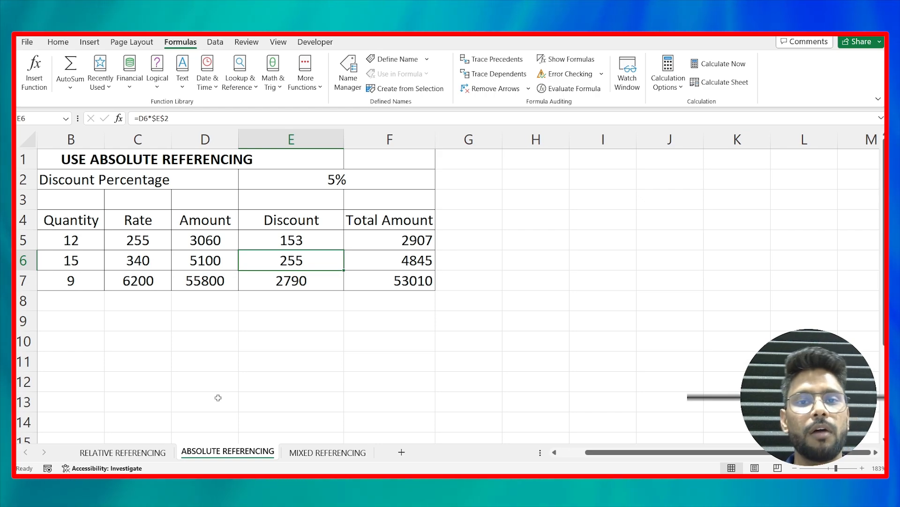
Open the MIXED REFERENCING sheet and autofit column A to its Loan Amount contents.
{"action": "key", "text": "ctrl+Page_Down"}
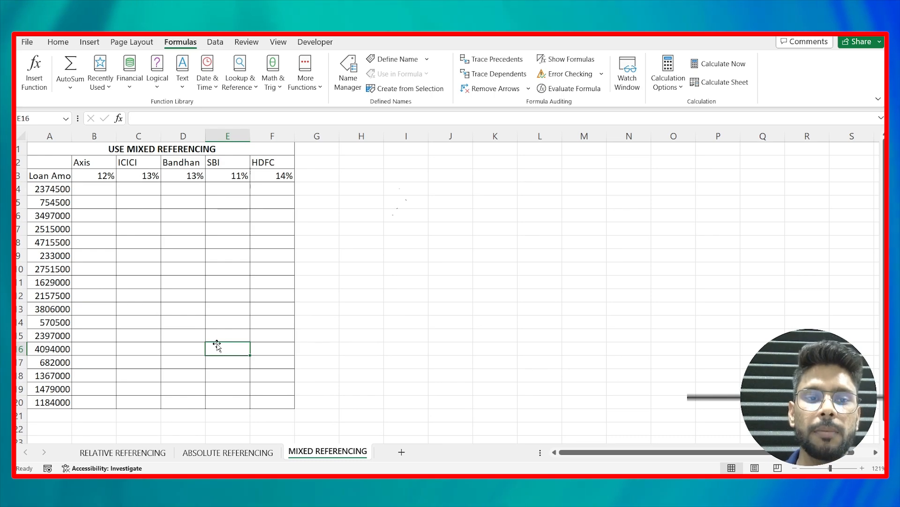
{"action": "double_click", "coordinate": [71, 139]}
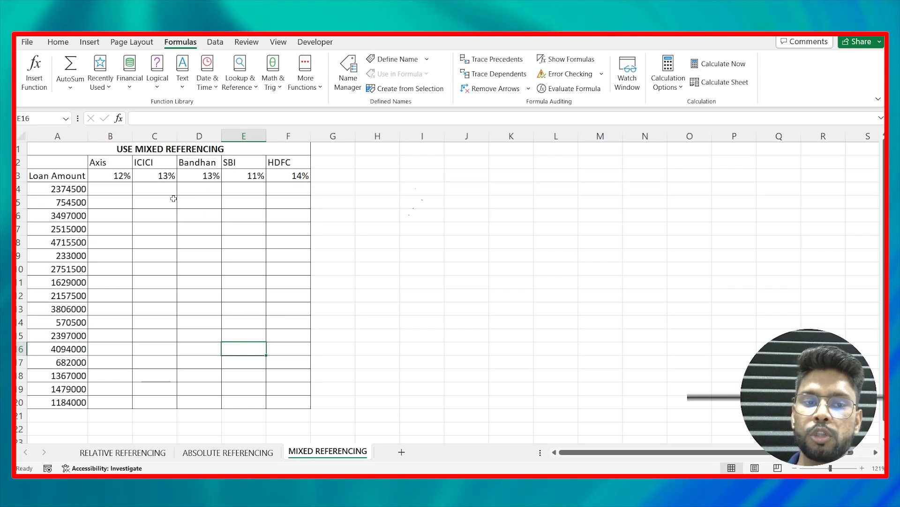
Calculate the Axis interest on the first loan amount in B4 with =A4*B3.
{"action": "left_click", "coordinate": [121, 186]}
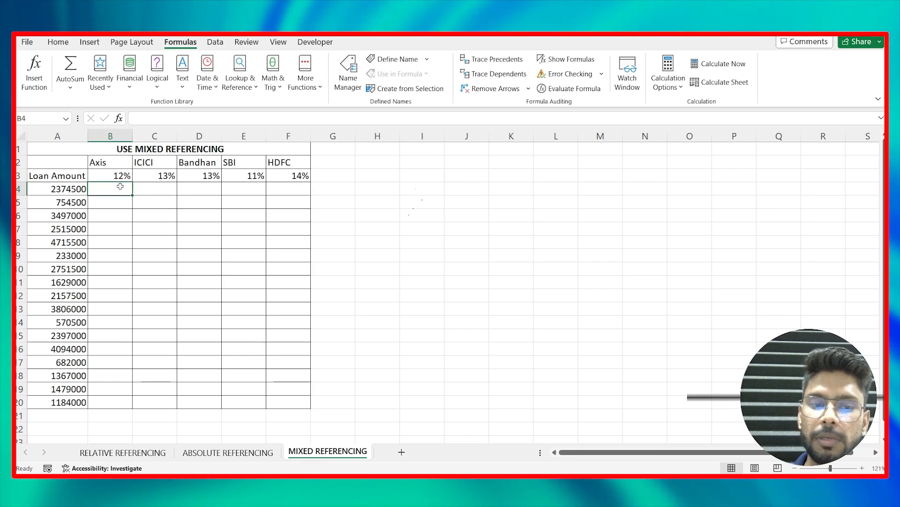
{"action": "type", "text": "="}
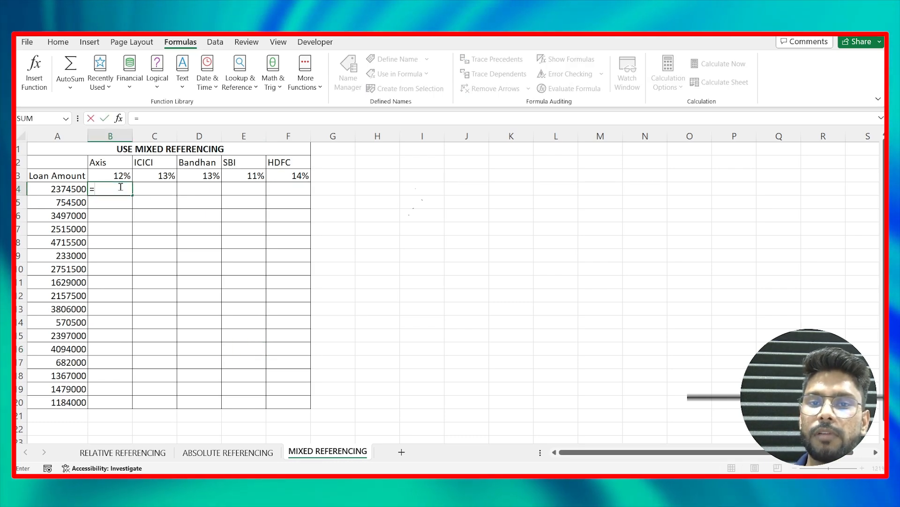
{"action": "left_click", "coordinate": [73, 189]}
{"action": "type", "text": "*"}
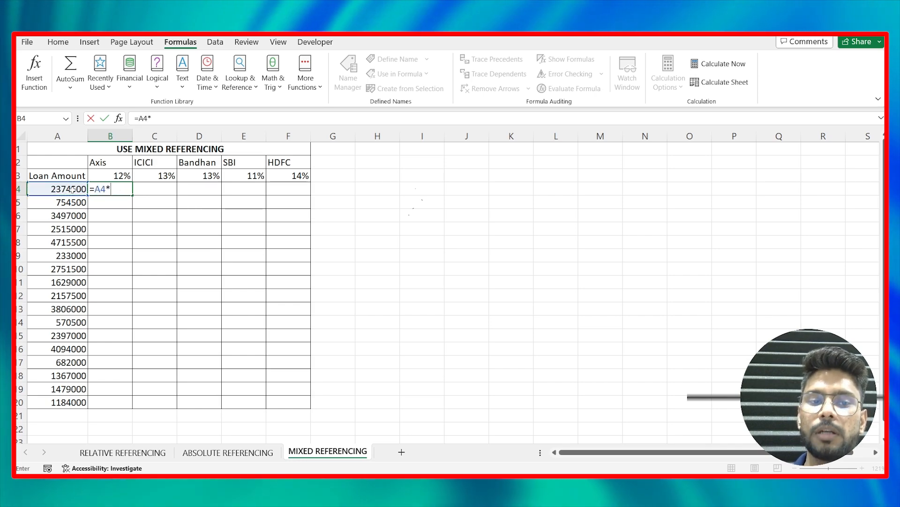
{"action": "left_click", "coordinate": [105, 176]}
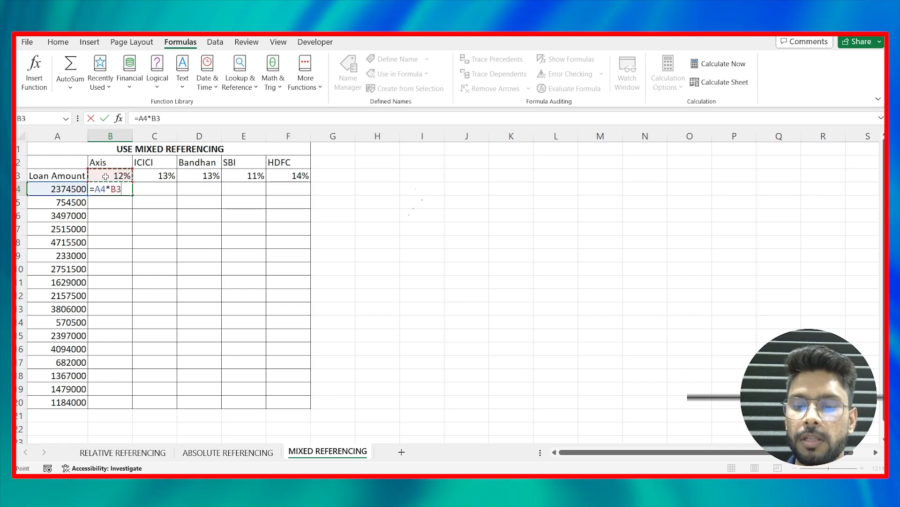
{"action": "key", "text": "Return"}
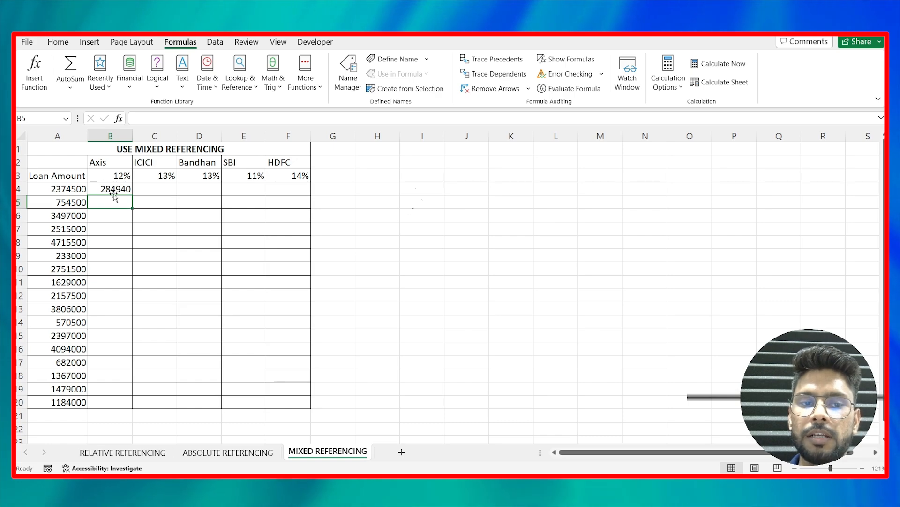
Fill the interest formula from B4 across the bank columns through F4.
{"action": "left_click", "coordinate": [122, 187]}
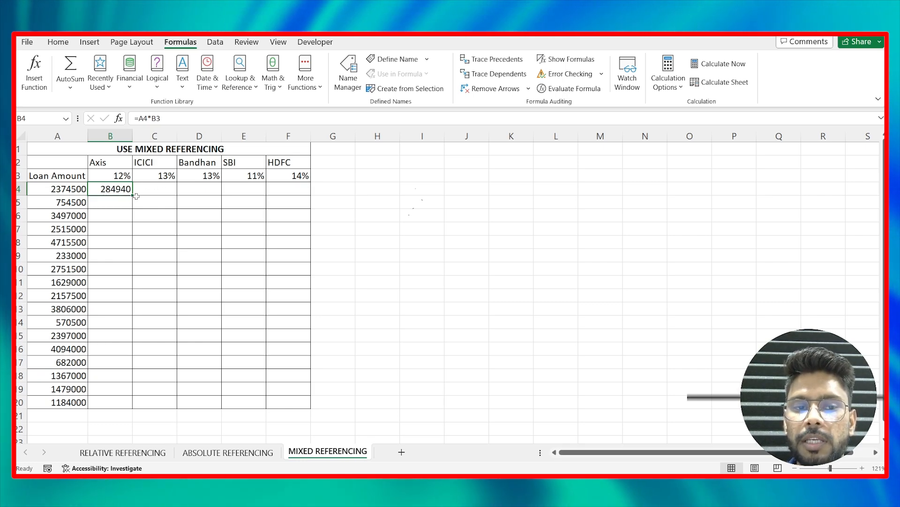
{"action": "left_click_drag", "start_coordinate": [132, 196], "coordinate": [292, 195]}
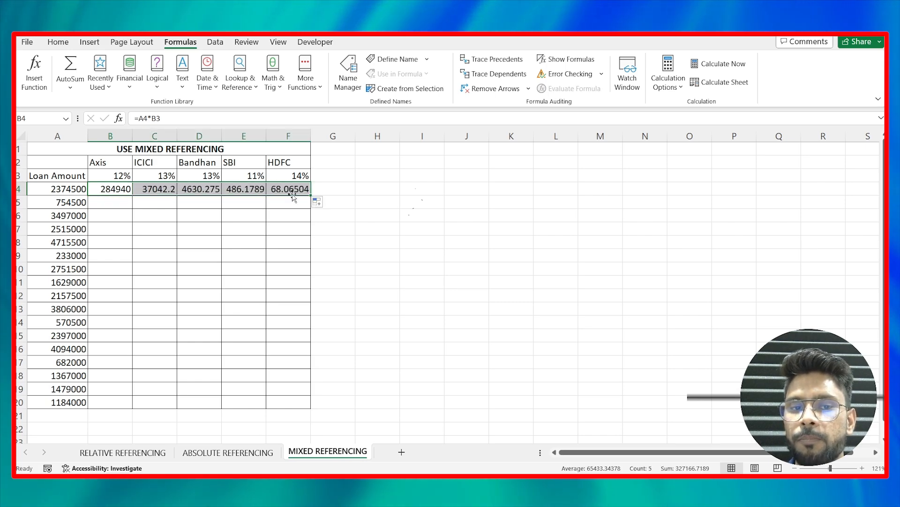
Examine the interest formulas in B4, C4 and D4 to compare which loan amount and rate cells they reference.
{"action": "left_click", "coordinate": [235, 209]}
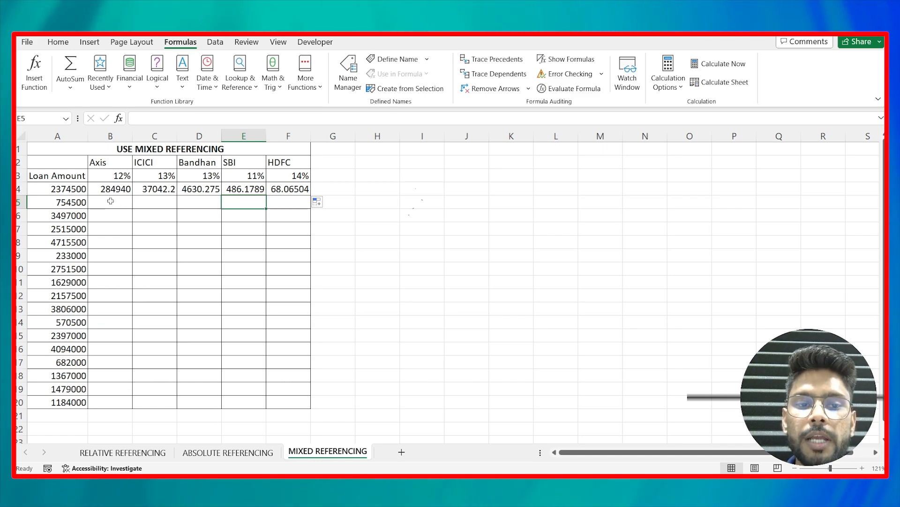
{"action": "left_click", "coordinate": [159, 193]}
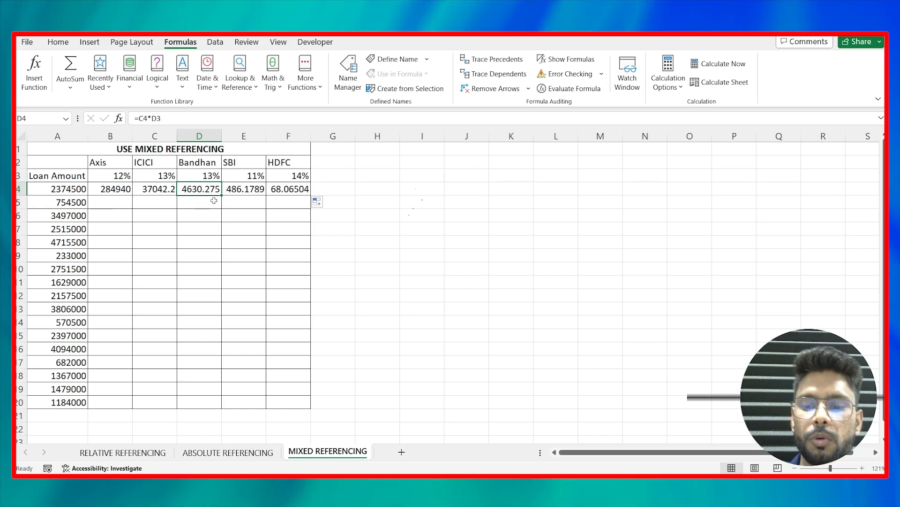
{"action": "double_click", "coordinate": [122, 189]}
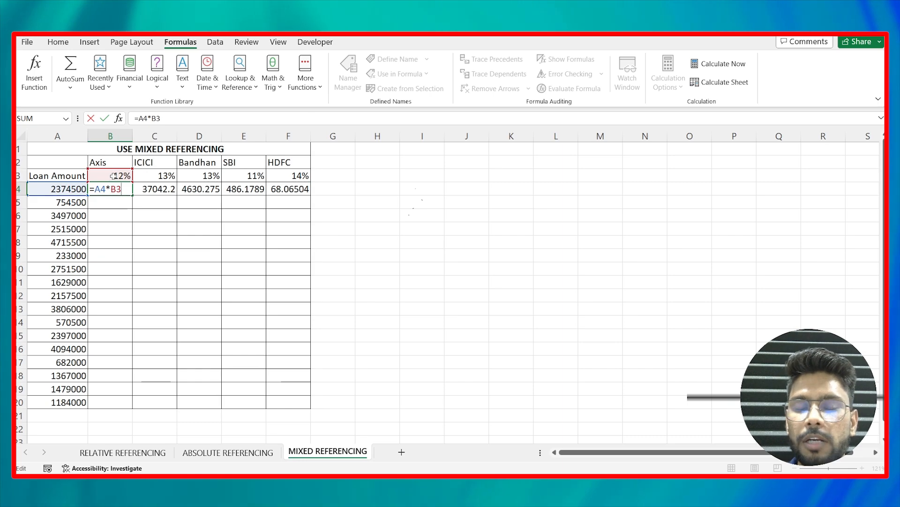
{"action": "key", "text": "Return"}
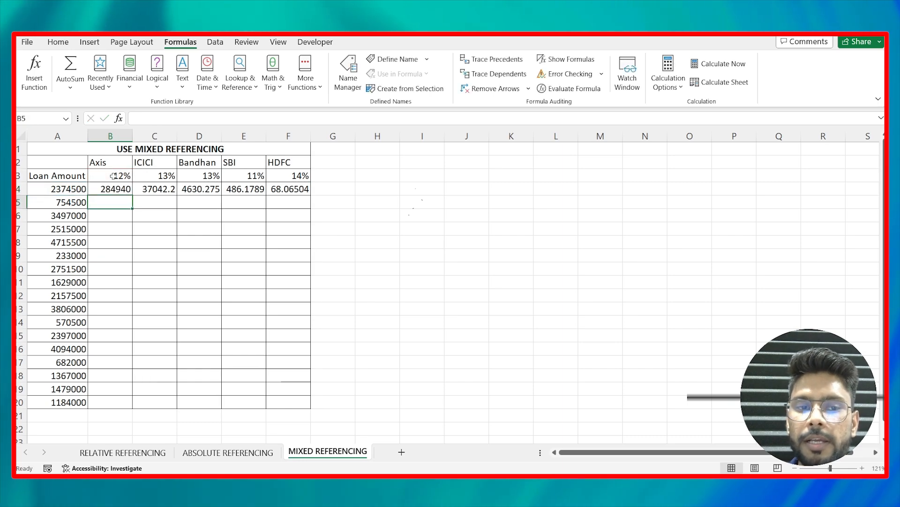
{"action": "double_click", "coordinate": [155, 189]}
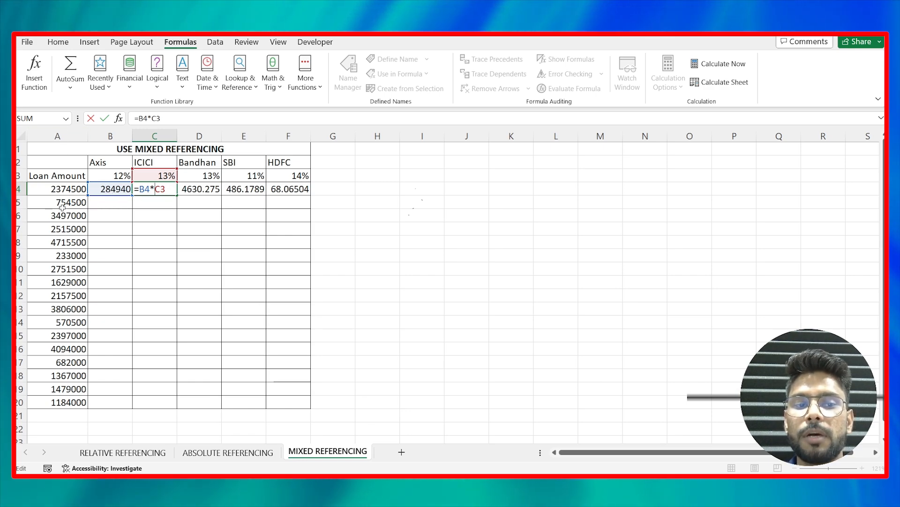
{"action": "key", "text": "Left"}
{"action": "key", "text": "Left"}
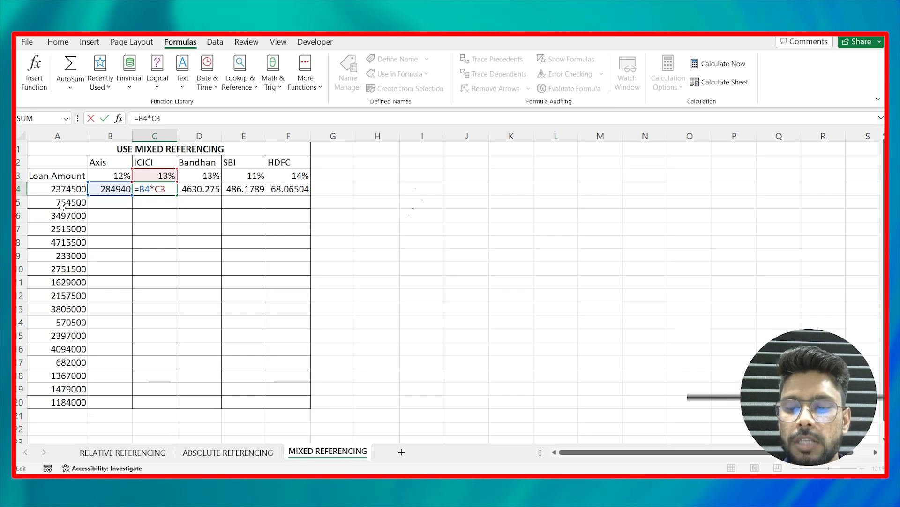
{"action": "key", "text": "Return"}
Clear the interest formulas from B4 through F4.
{"action": "left_click_drag", "start_coordinate": [110, 190], "coordinate": [290, 195]}
{"action": "key", "text": "F2"}
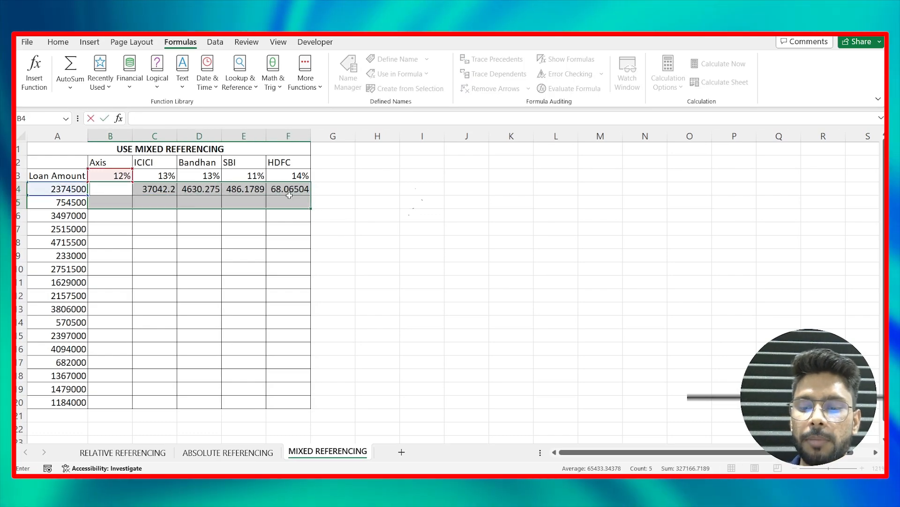
{"action": "key", "text": "Right"}
{"action": "key", "text": "BackSpace"}
{"action": "left_click", "coordinate": [288, 196]}
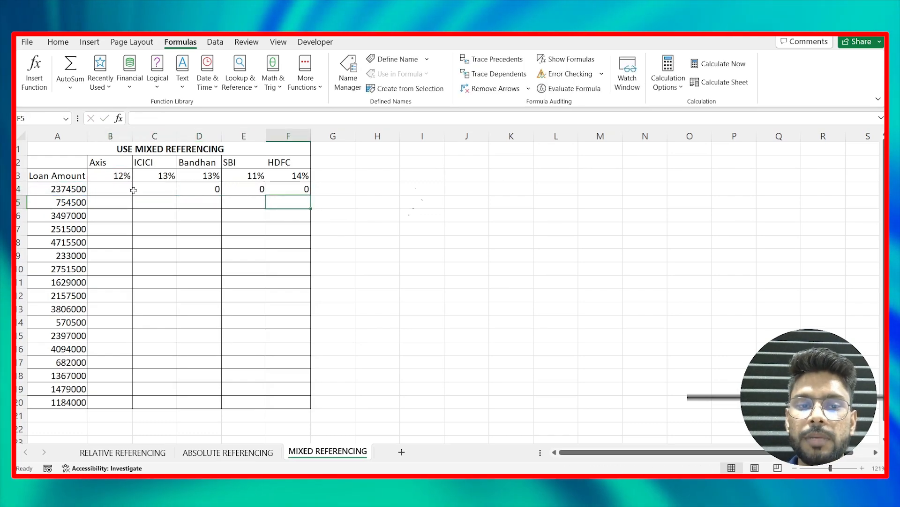
{"action": "left_click_drag", "start_coordinate": [133, 190], "coordinate": [282, 203]}
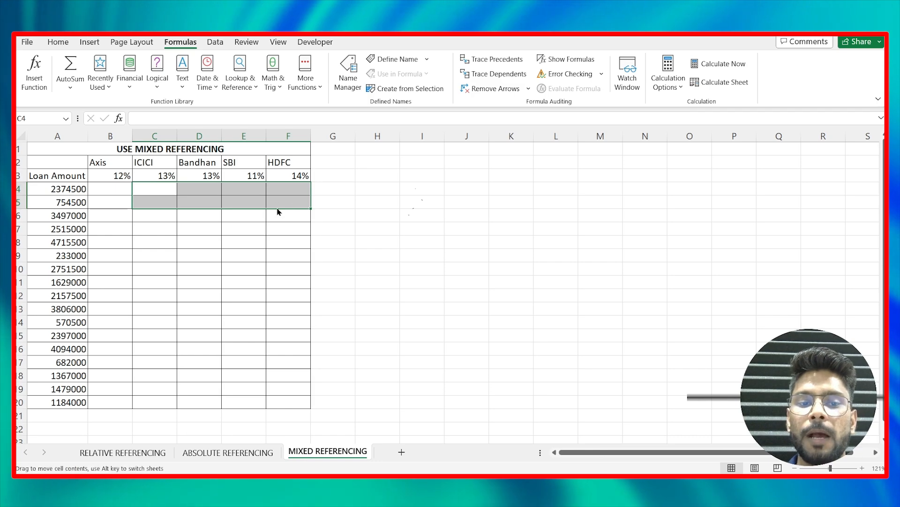
Enter the Axis interest formula =$A4*B3 in B4, locking only the loan amount's column.
{"action": "left_click", "coordinate": [118, 185]}
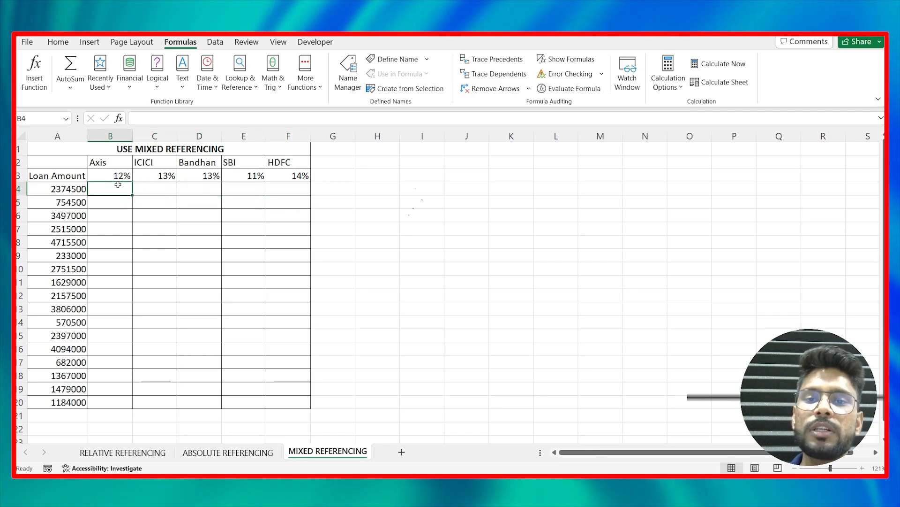
{"action": "type", "text": "="}
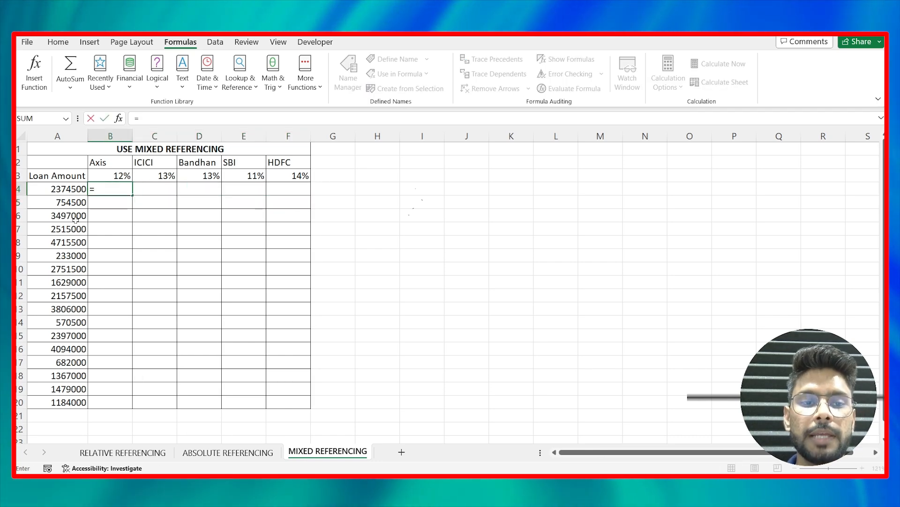
{"action": "left_click", "coordinate": [69, 190]}
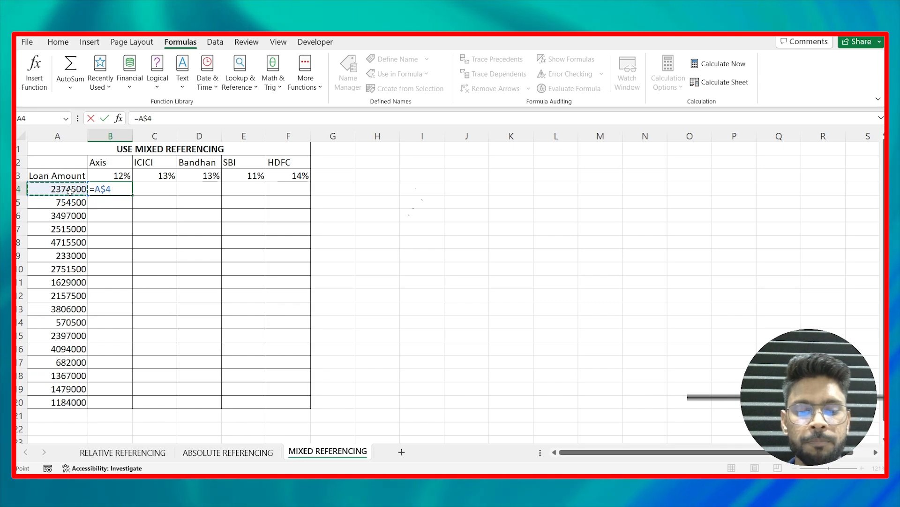
{"action": "key", "text": "F4"}
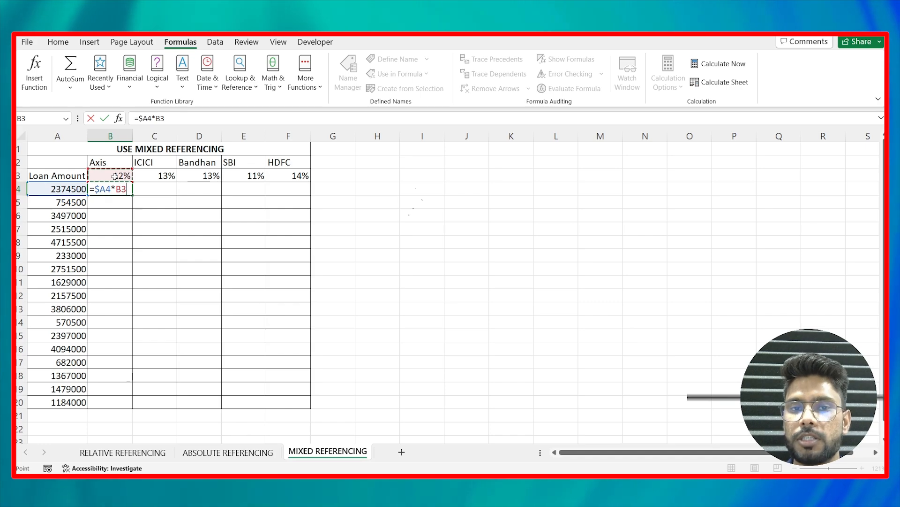
{"action": "key", "text": "Return"}
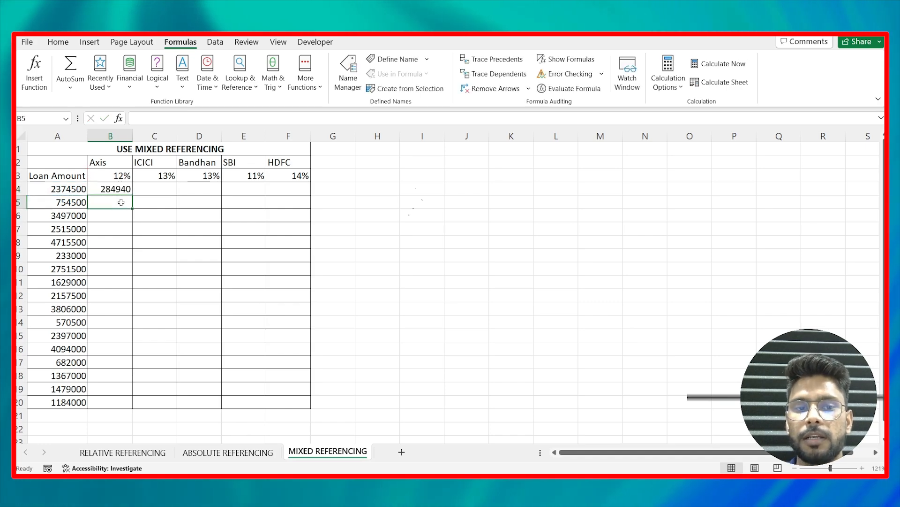
Fill the column-locked interest formula from B4 across the bank columns through F4.
{"action": "left_click", "coordinate": [122, 186]}
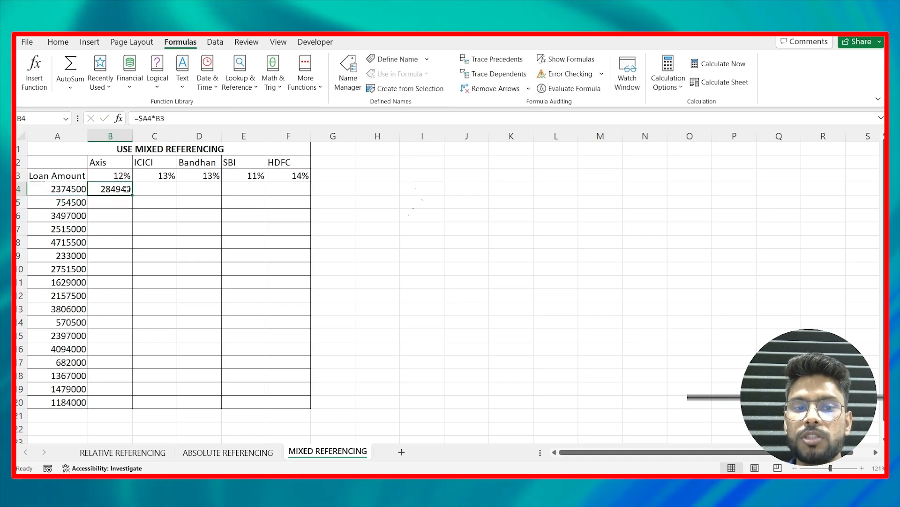
{"action": "left_click_drag", "start_coordinate": [133, 196], "coordinate": [134, 196]}
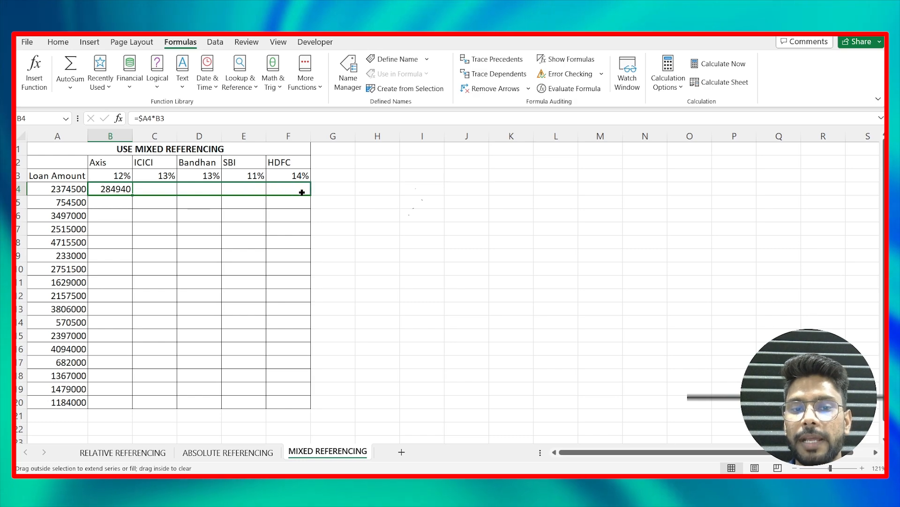
{"action": "left_click_drag", "start_coordinate": [302, 192], "coordinate": [301, 192]}
Examine the formulas across row 4 from Axis to HDFC to check their loan amount and rate references.
{"action": "left_click", "coordinate": [166, 191]}
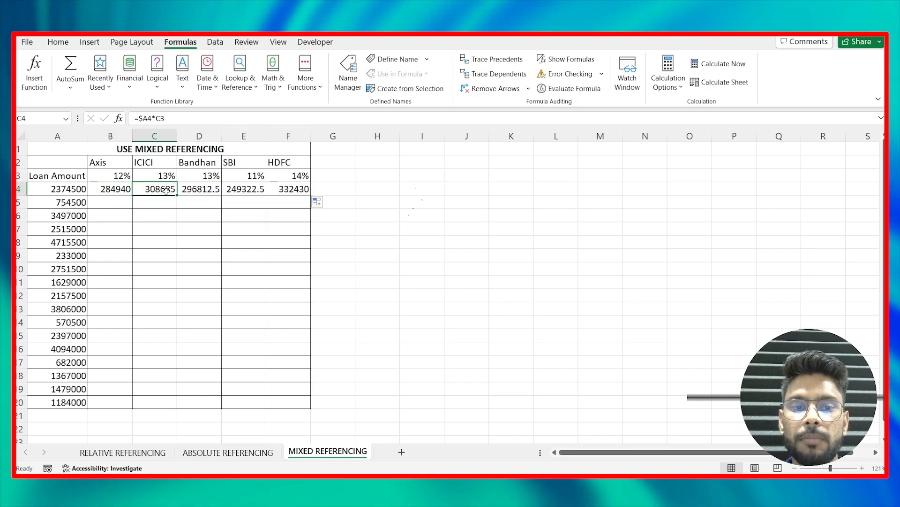
{"action": "left_click", "coordinate": [186, 189]}
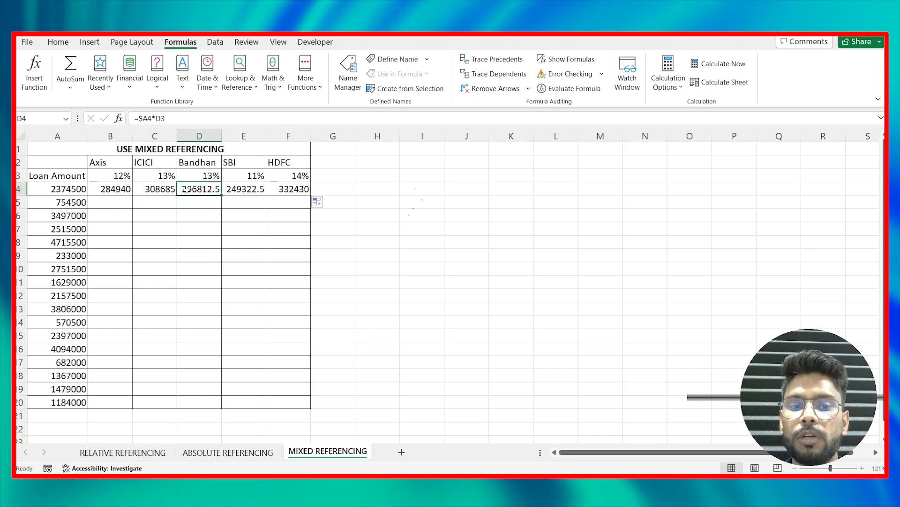
{"action": "double_click", "coordinate": [121, 190]}
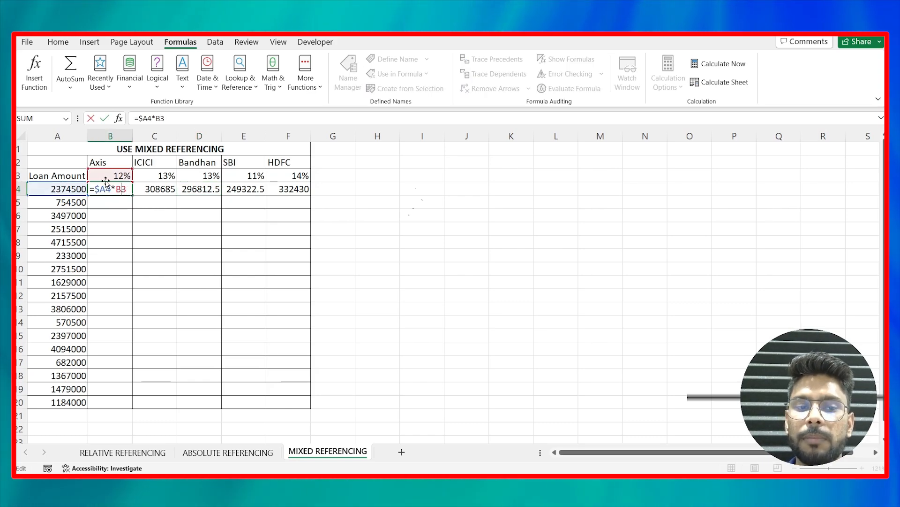
{"action": "key", "text": "Return"}
{"action": "double_click", "coordinate": [147, 185]}
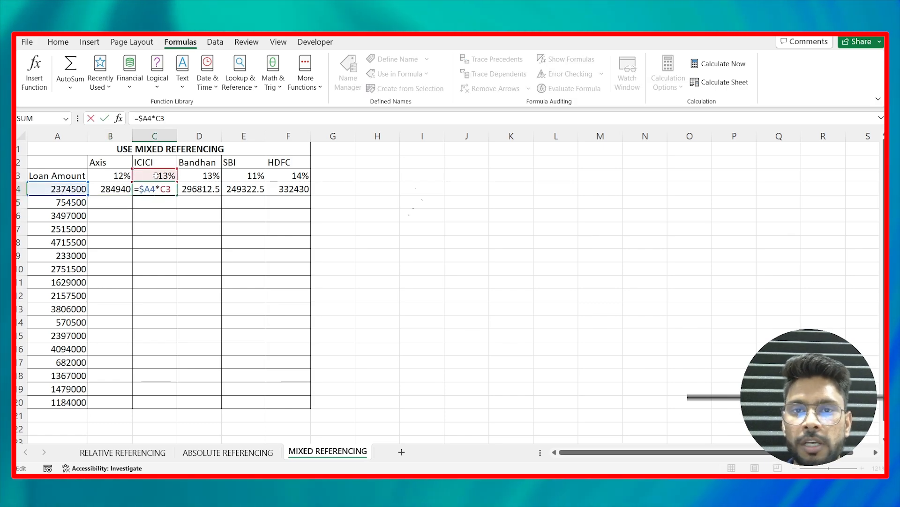
{"action": "key", "text": "Return"}
{"action": "double_click", "coordinate": [200, 187]}
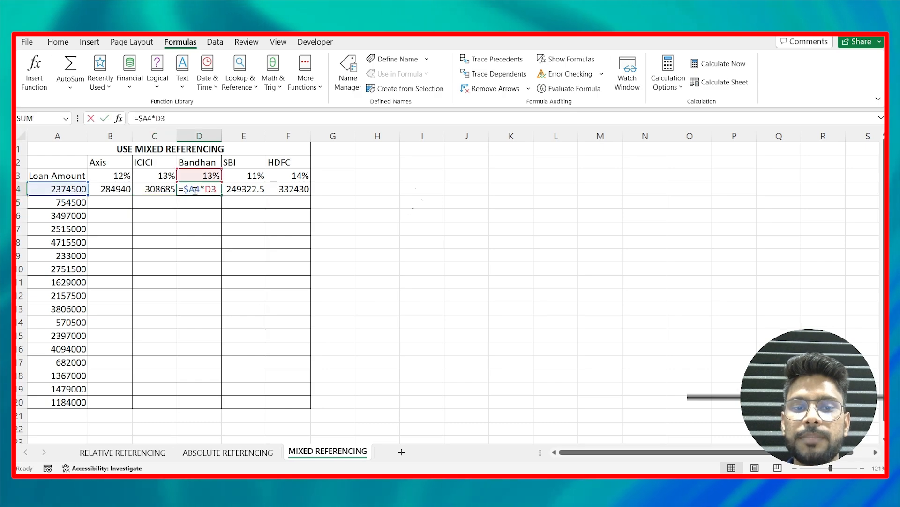
{"action": "key", "text": "Return"}
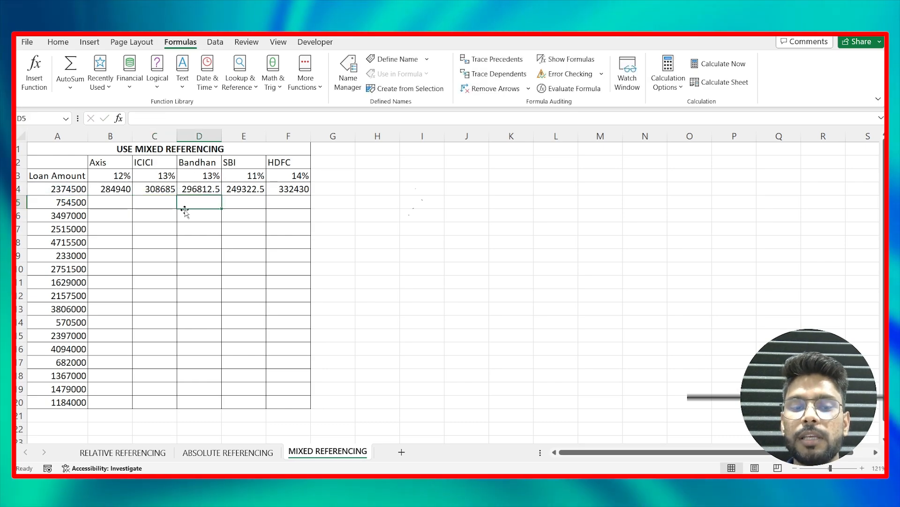
{"action": "key", "text": "Return"}
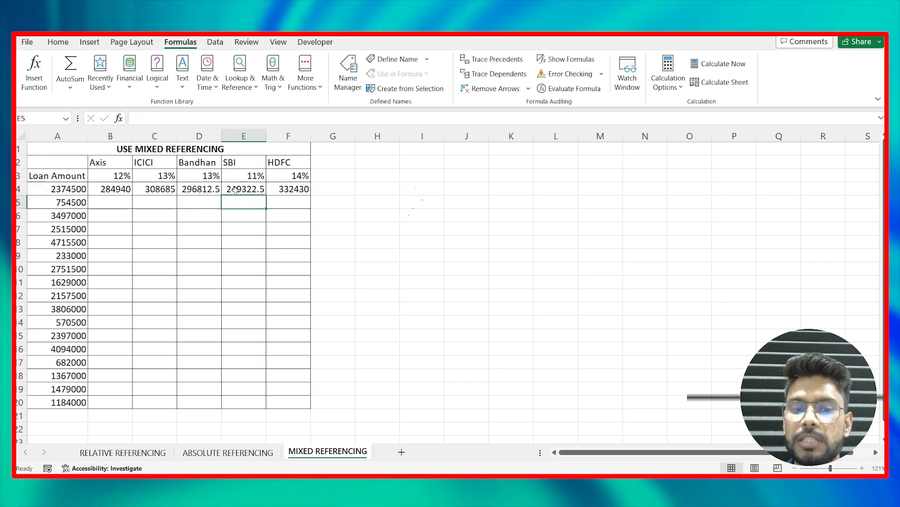
{"action": "double_click", "coordinate": [274, 187]}
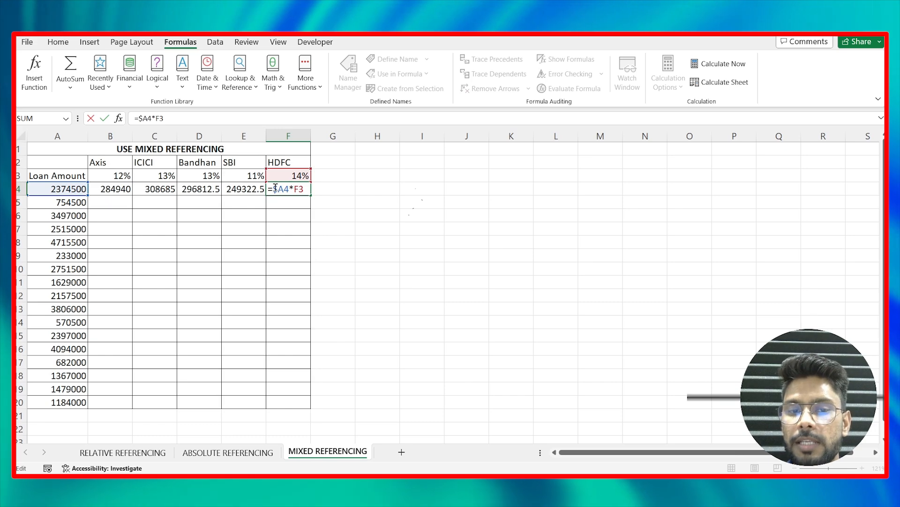
{"action": "key", "text": "Return"}
{"action": "left_click", "coordinate": [201, 228]}
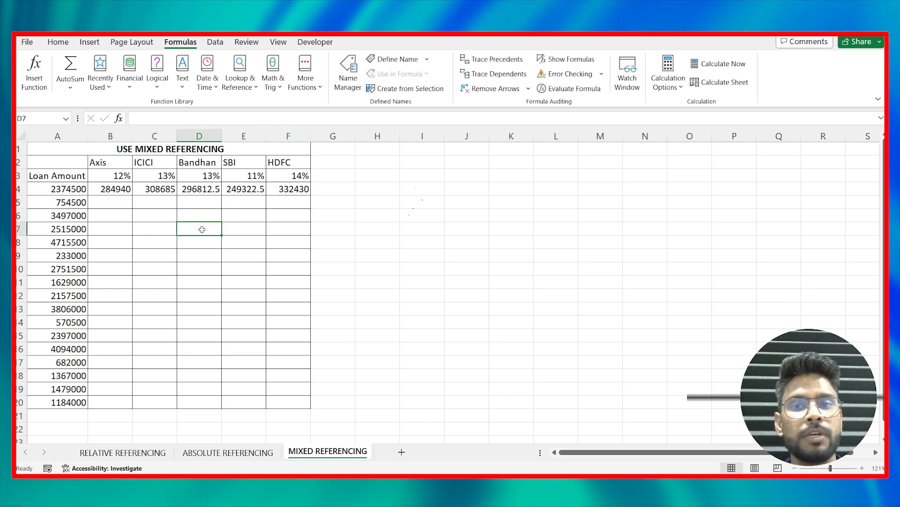
Fill the Axis interest formula from B4 down through B20.
{"action": "left_click", "coordinate": [124, 188]}
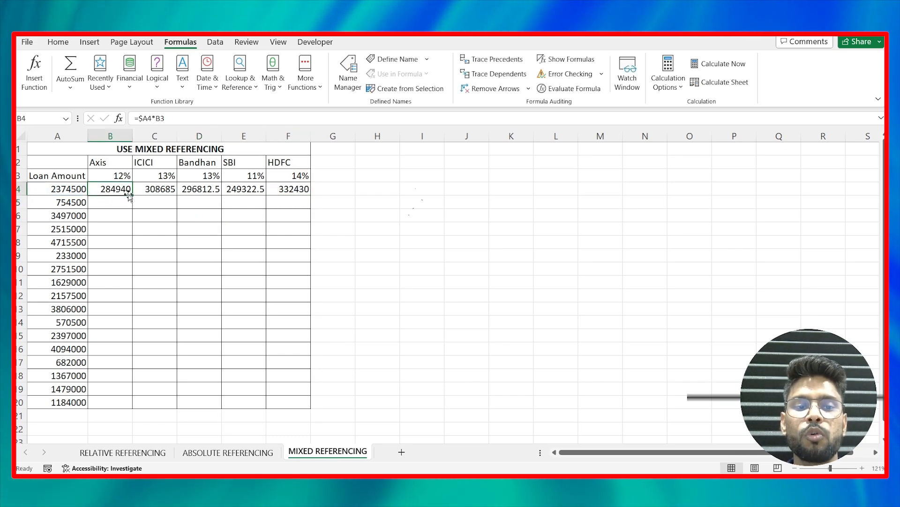
{"action": "left_click_drag", "start_coordinate": [132, 197], "coordinate": [121, 409]}
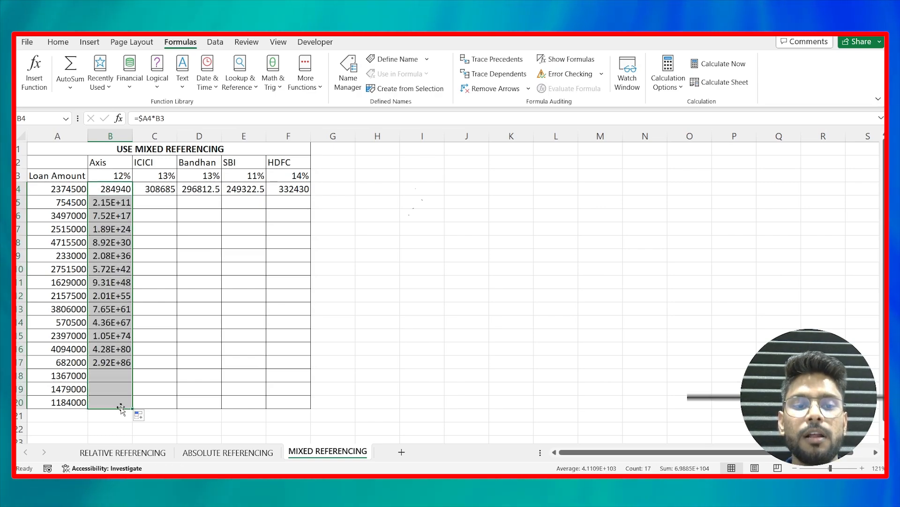
{"action": "left_click", "coordinate": [116, 348]}
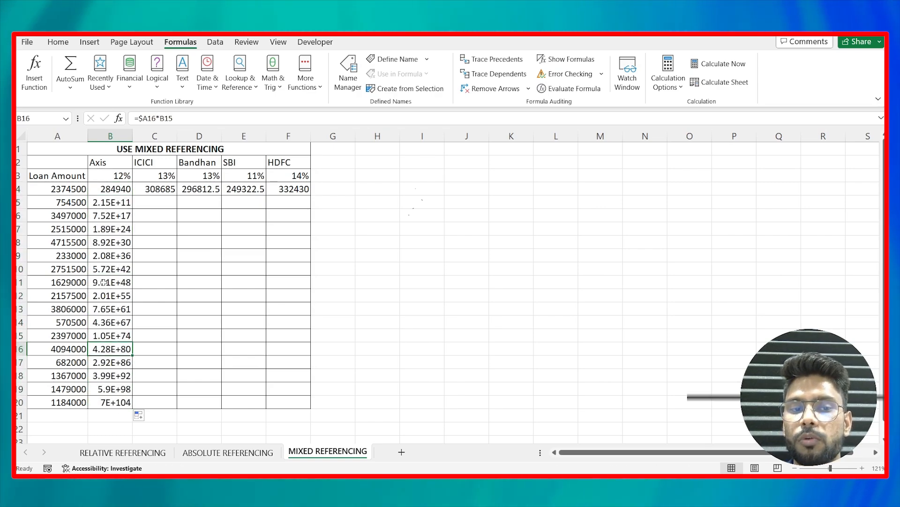
Compare the references in the B4 and B5 formulas and highlight the interest rate row 3.
{"action": "double_click", "coordinate": [105, 190]}
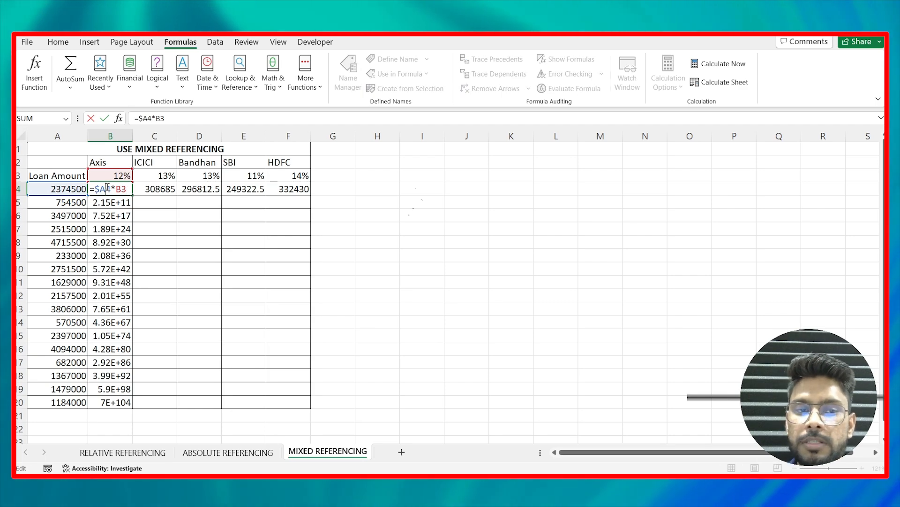
{"action": "left_click", "coordinate": [104, 201]}
{"action": "double_click", "coordinate": [104, 200]}
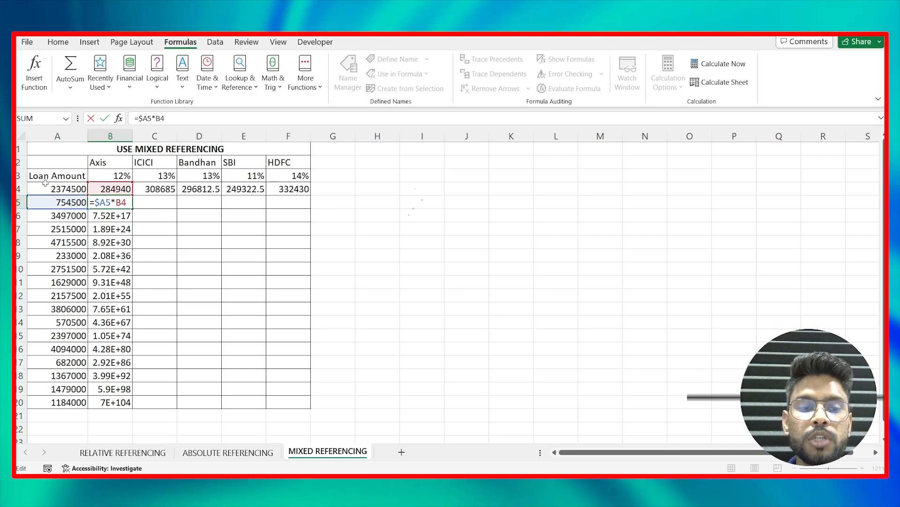
{"action": "left_click", "coordinate": [19, 176]}
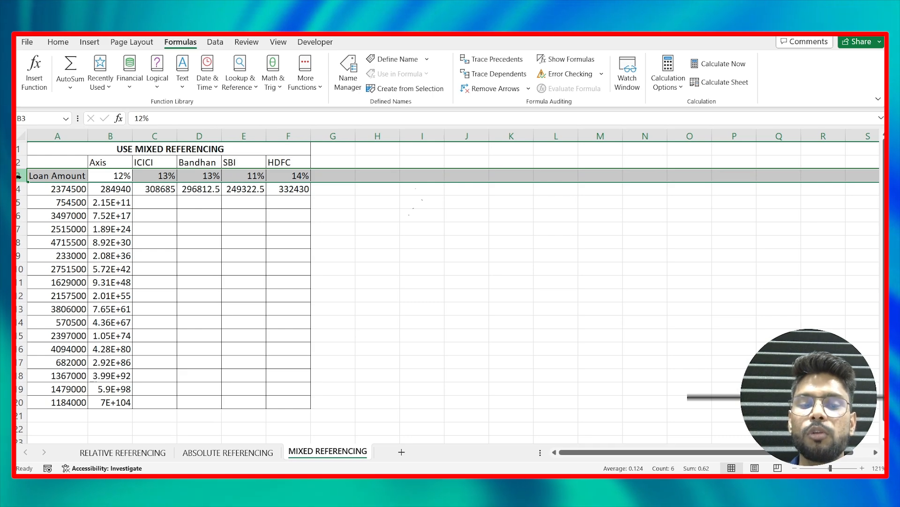
Clear all interest results from B4 through F20.
{"action": "left_click", "coordinate": [130, 202]}
{"action": "left_click_drag", "start_coordinate": [122, 189], "coordinate": [280, 393]}
{"action": "key", "text": "Delete"}
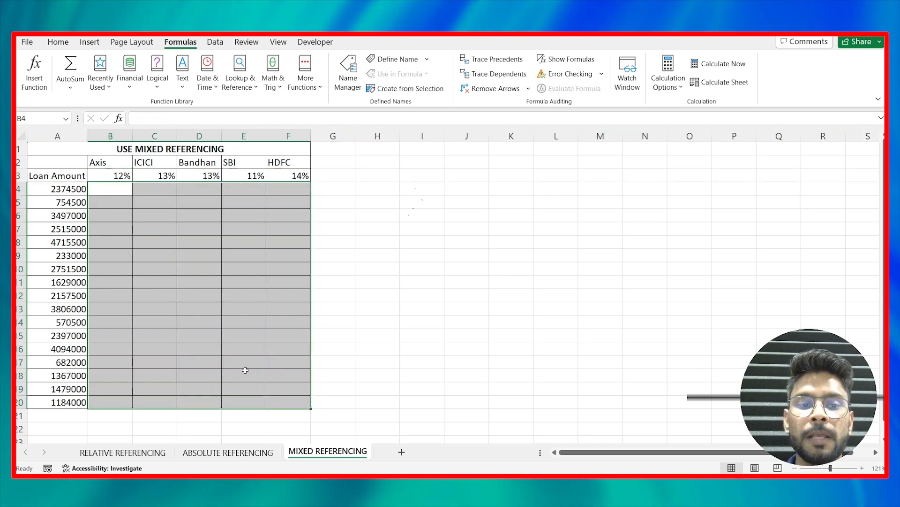
{"action": "left_click", "coordinate": [244, 375]}
Enter the mixed-reference interest formula =$A4*B$3 in B4, locking the loan amount column and the interest rate row.
{"action": "left_click", "coordinate": [110, 190]}
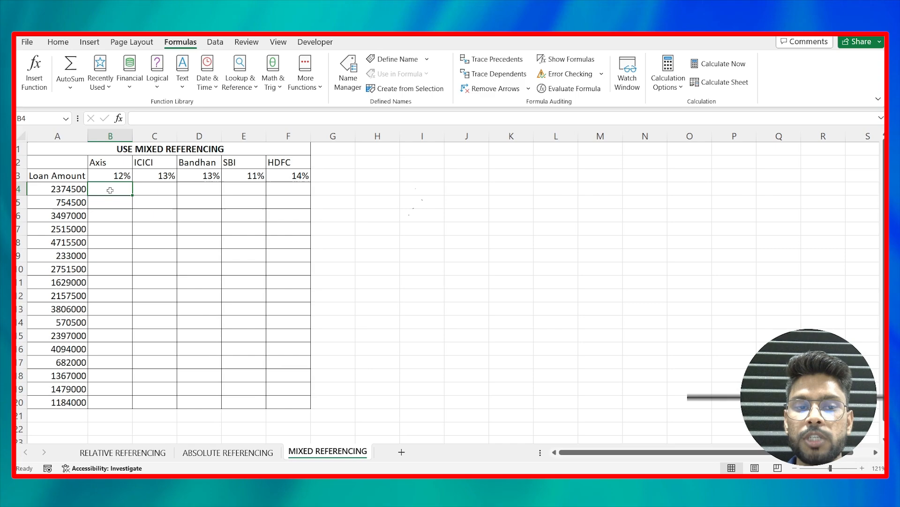
{"action": "type", "text": "="}
{"action": "left_click", "coordinate": [72, 188]}
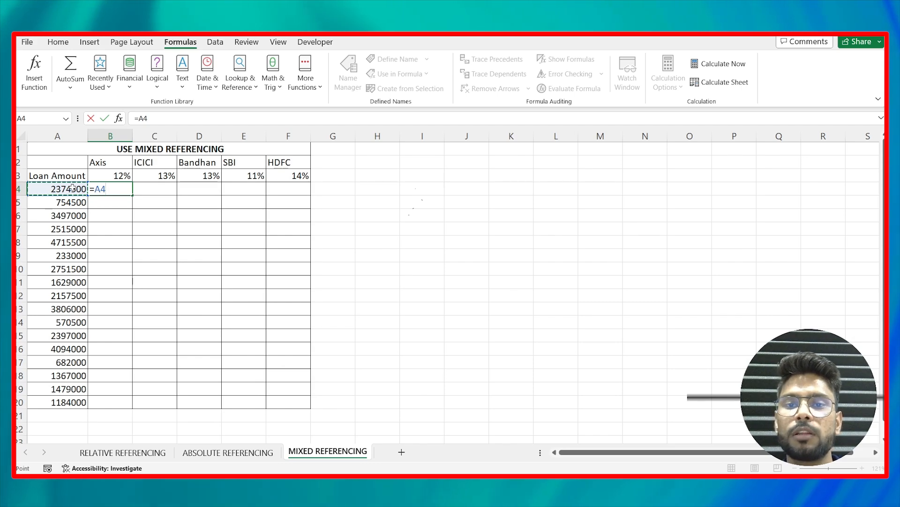
{"action": "key", "text": "F4"}
{"action": "key", "text": "F4"}
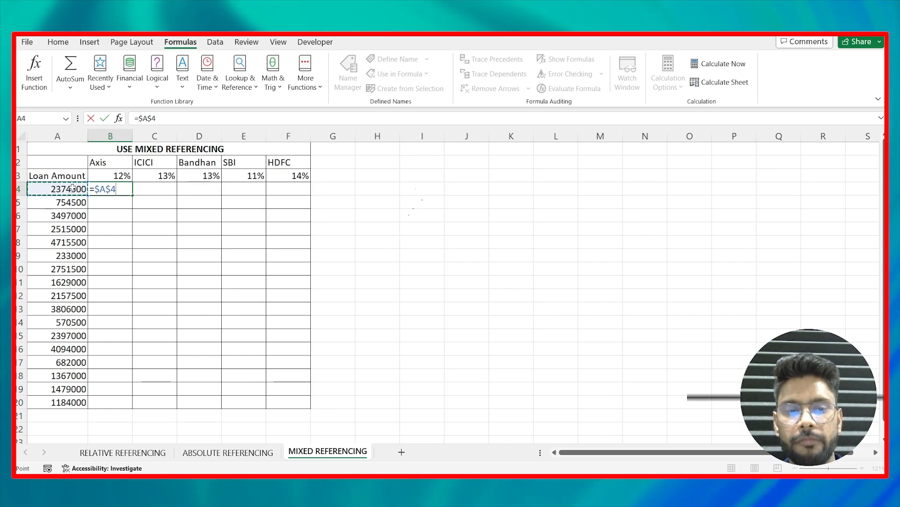
{"action": "key", "text": "F4"}
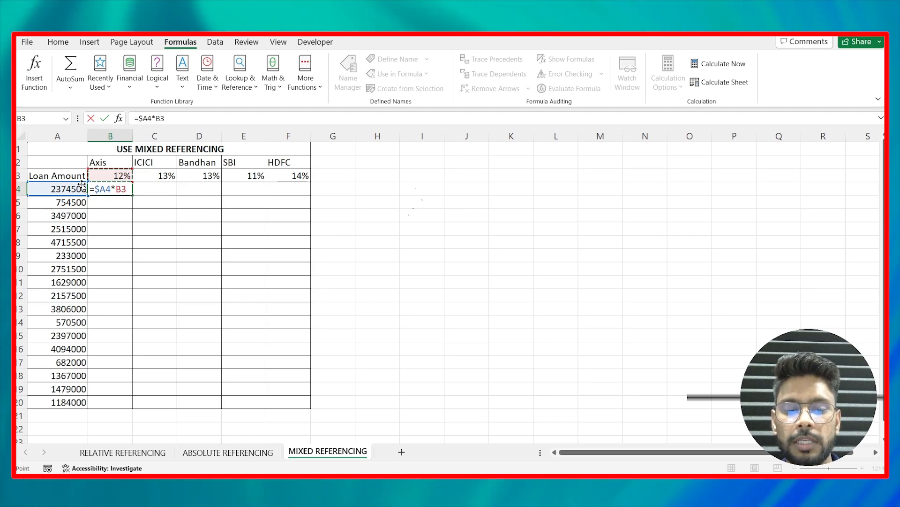
{"action": "key", "text": "F4"}
{"action": "key", "text": "F4"}
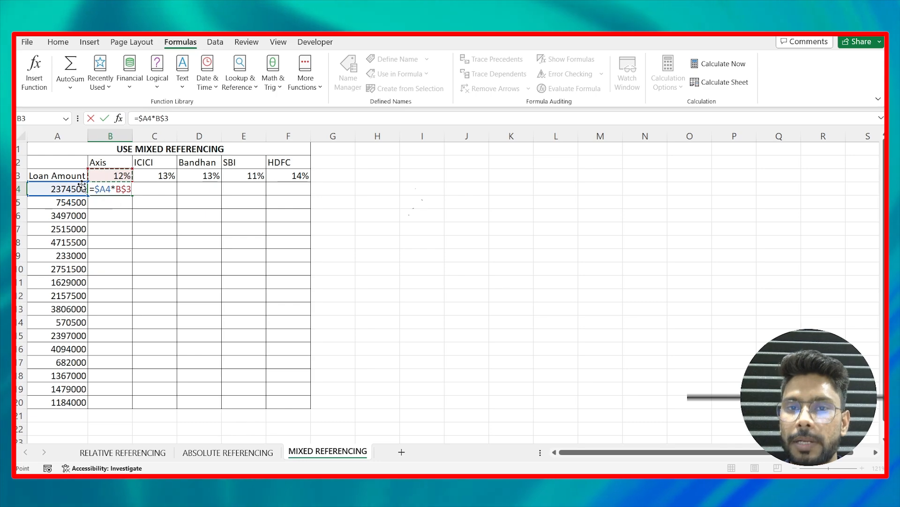
{"action": "key", "text": "Return"}
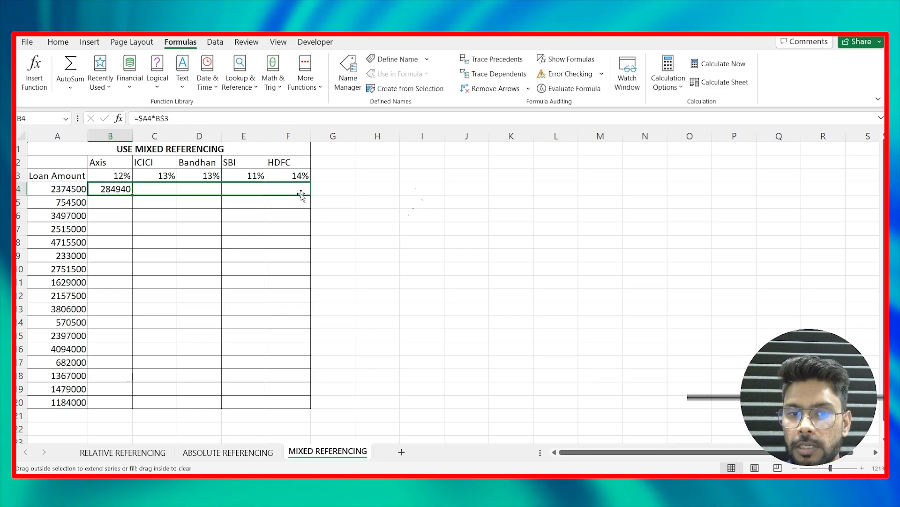
Fill the B4 interest formula across to F4 for all banks and down to B20 for all Axis loan amounts.
{"action": "left_click_drag", "start_coordinate": [301, 194], "coordinate": [302, 194]}
{"action": "left_click", "coordinate": [127, 192]}
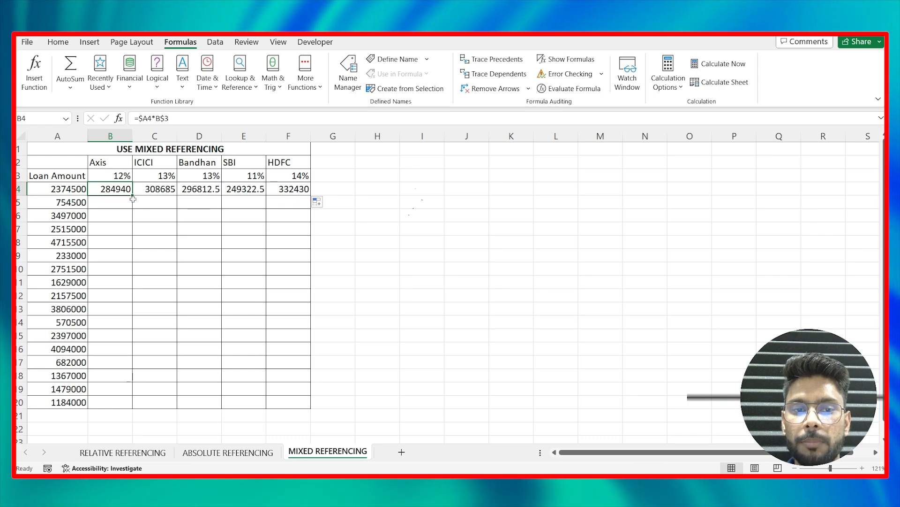
{"action": "left_click_drag", "start_coordinate": [133, 199], "coordinate": [119, 409]}
{"action": "left_click", "coordinate": [116, 389]}
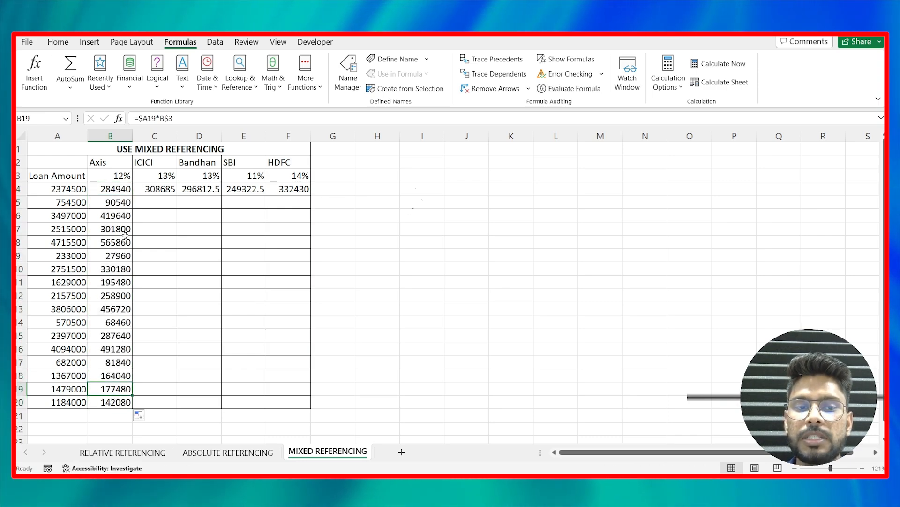
Examine the Axis interest formulas in B4 through B7 to check their loan amount and interest rate references.
{"action": "double_click", "coordinate": [115, 190]}
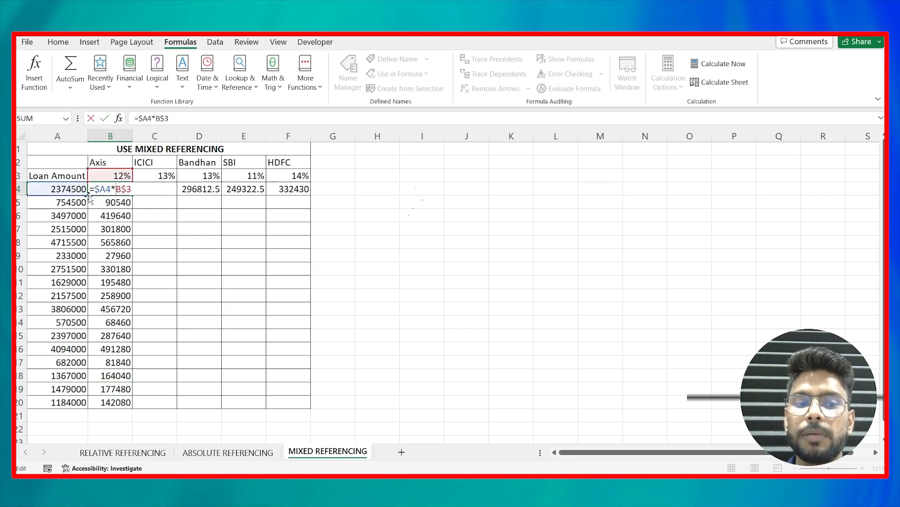
{"action": "key", "text": "Return"}
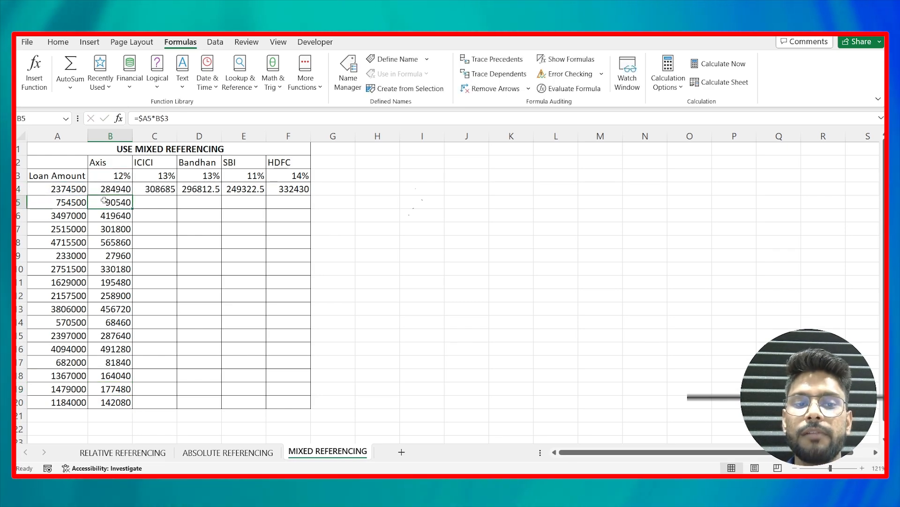
{"action": "double_click", "coordinate": [104, 200]}
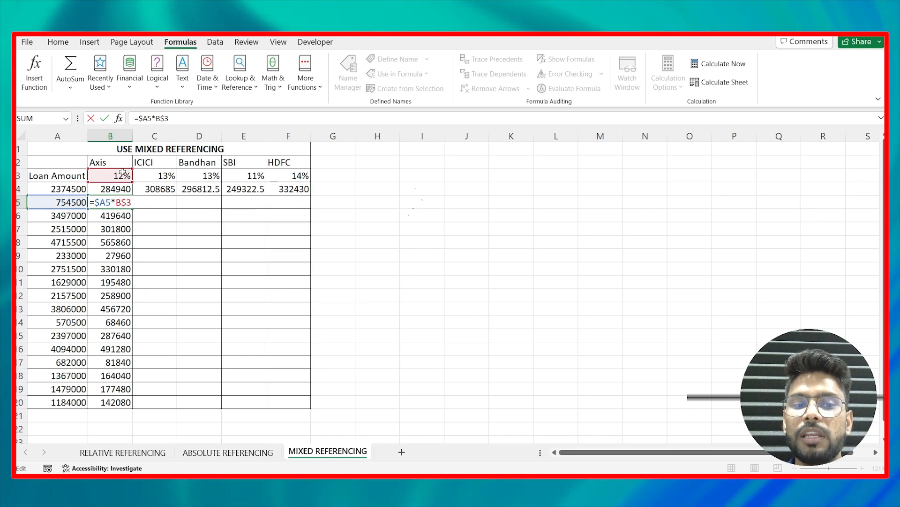
{"action": "key", "text": "Return"}
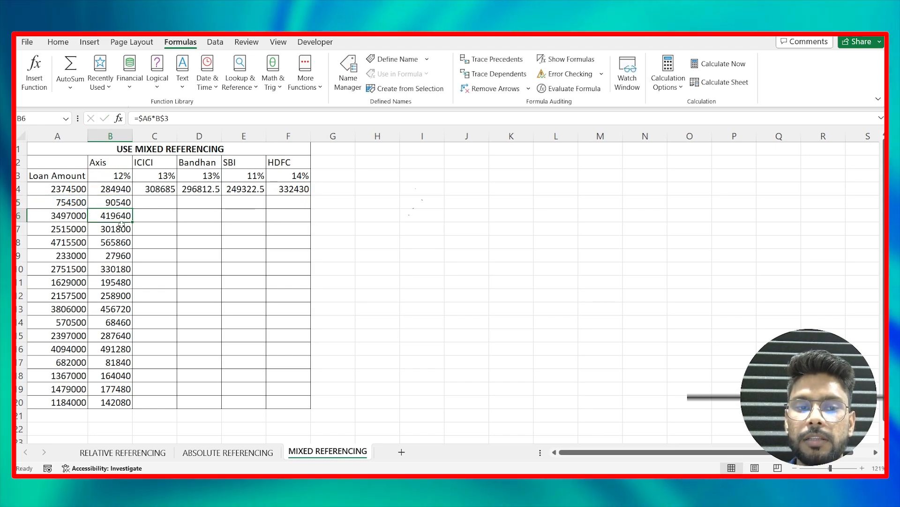
{"action": "key", "text": "F2"}
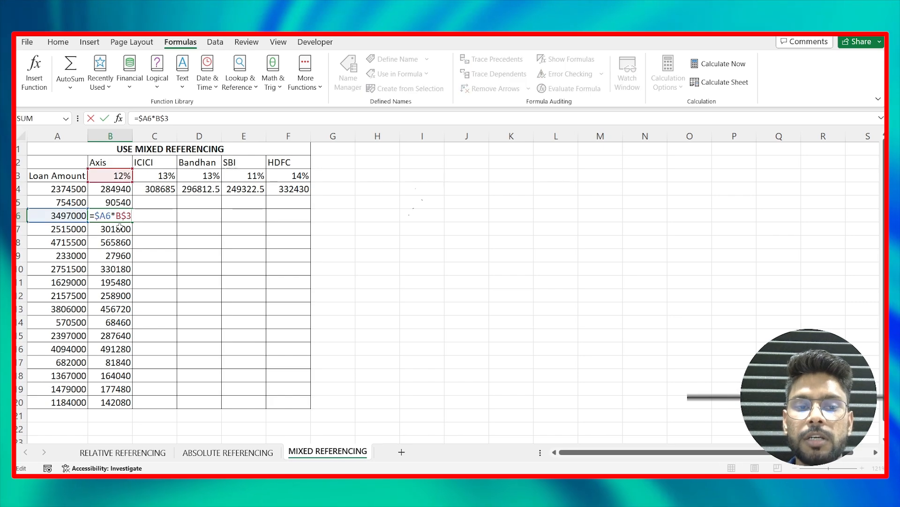
{"action": "key", "text": "Return"}
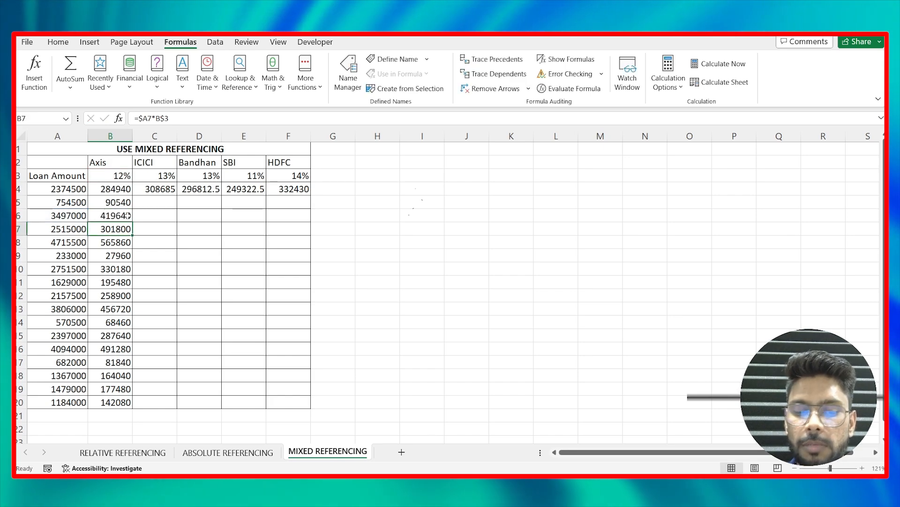
{"action": "key", "text": "F2"}
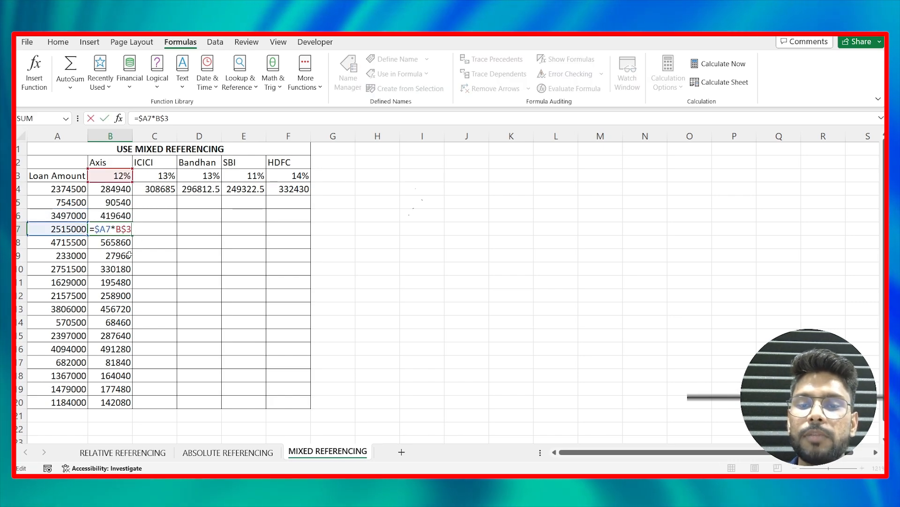
{"action": "key", "text": "Return"}
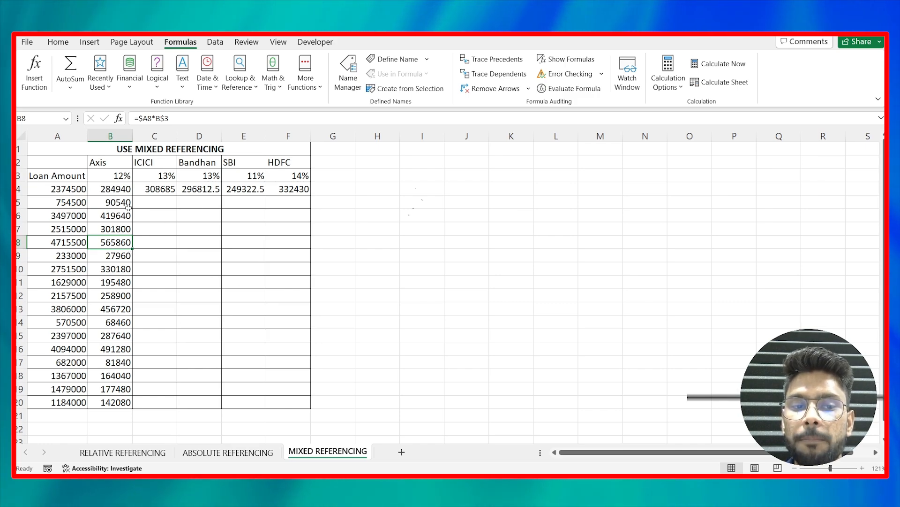
Try filling the row 4 interest formulas down through F20 with the fill handle, and undo that fill.
{"action": "left_click", "coordinate": [123, 189]}
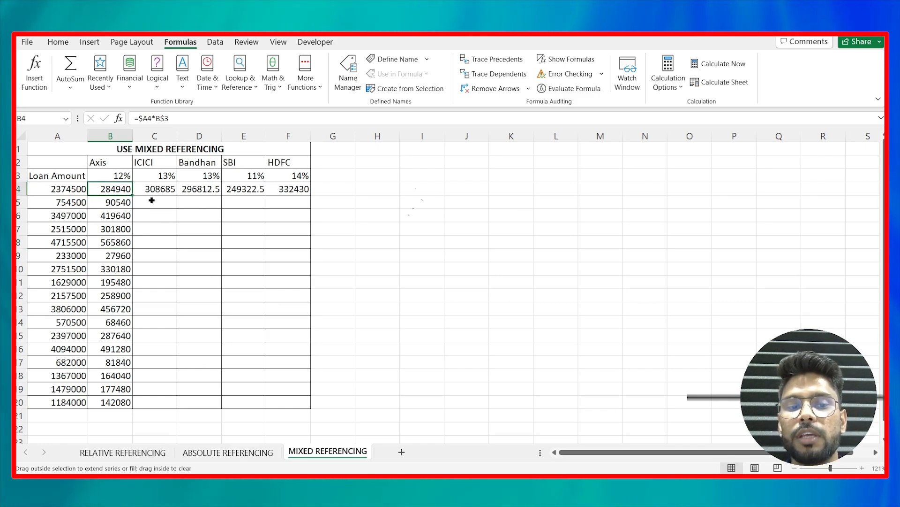
{"action": "left_click_drag", "start_coordinate": [307, 197], "coordinate": [305, 410]}
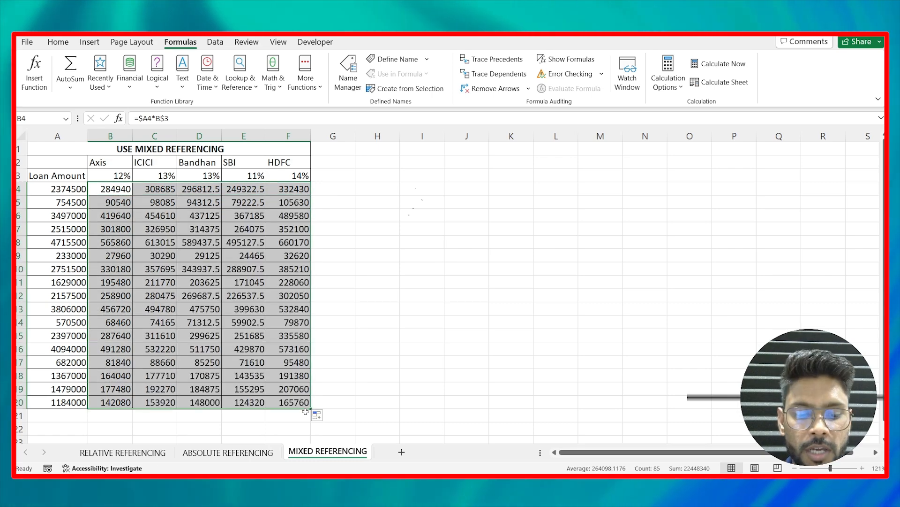
{"action": "key", "text": "ctrl+z"}
Fill the row 4 interest formulas down across the whole range B4:F20 for every bank and loan amount.
{"action": "left_click", "coordinate": [169, 293]}
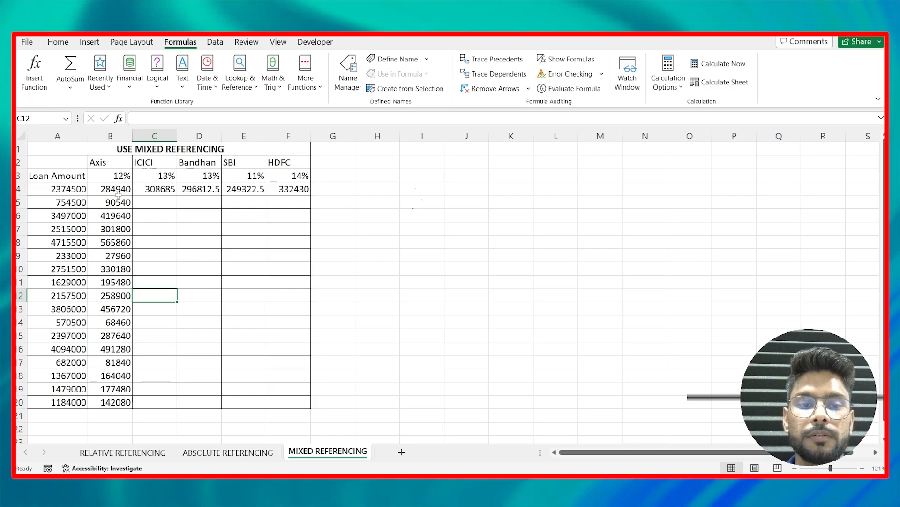
{"action": "left_click_drag", "start_coordinate": [118, 195], "coordinate": [286, 398]}
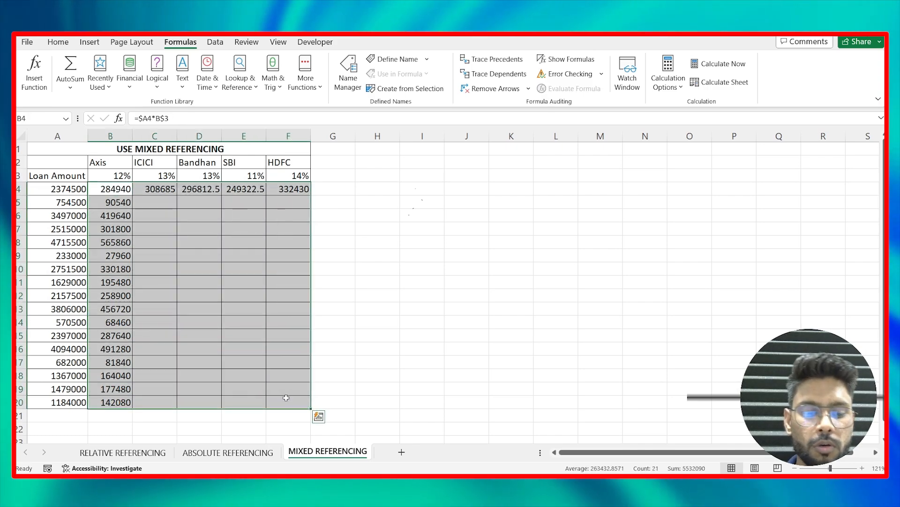
{"action": "key", "text": "ctrl+d"}
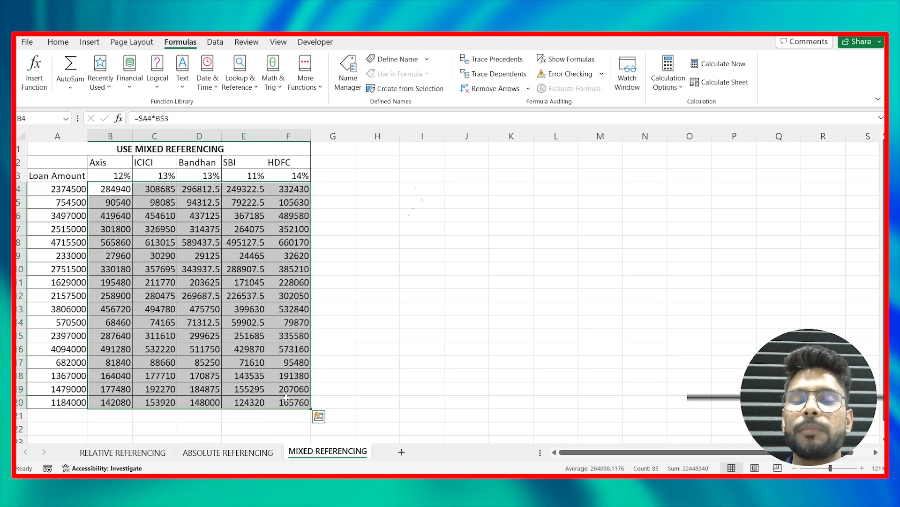